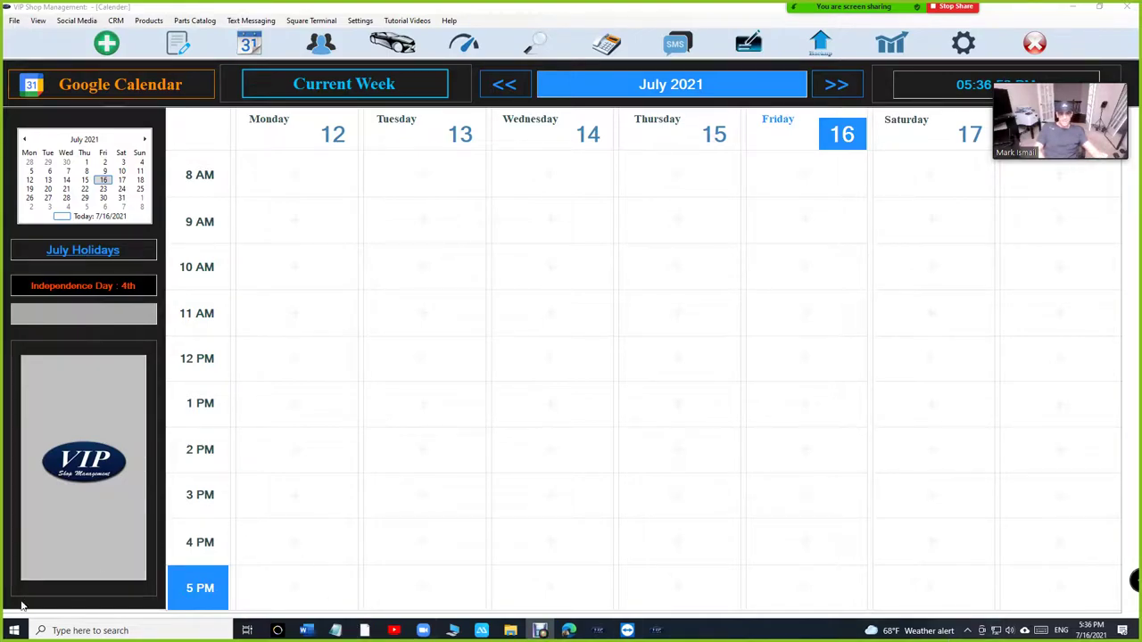
Step: Preview Thursday's 10 AM appointment form, cancel it unsaved, and switch to the web browser
left_click(679, 272)
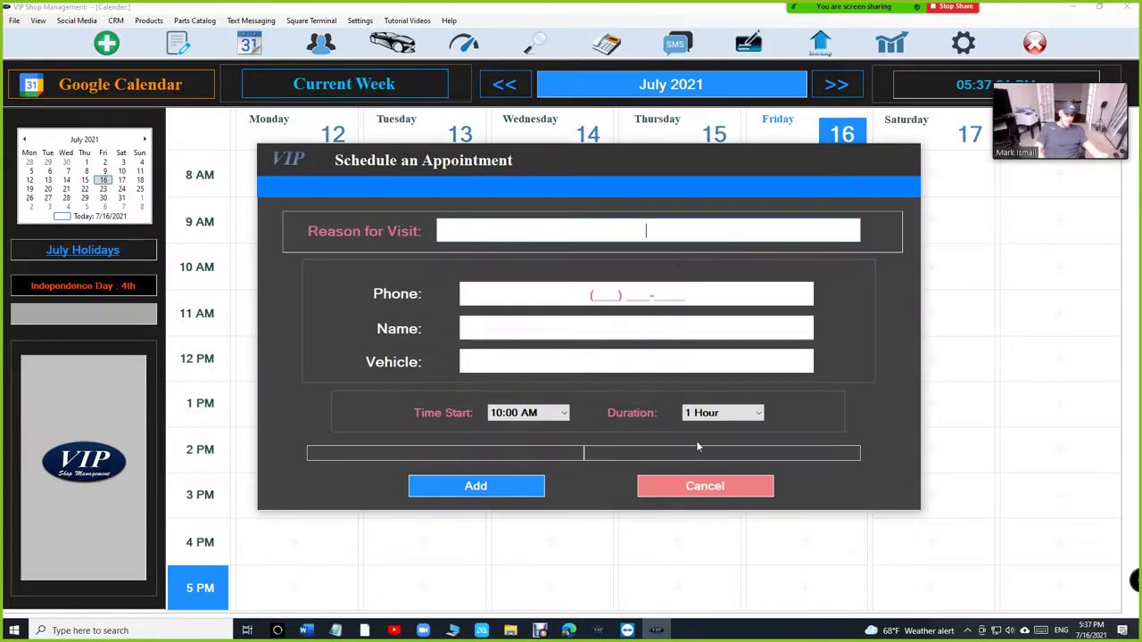
left_click(706, 484)
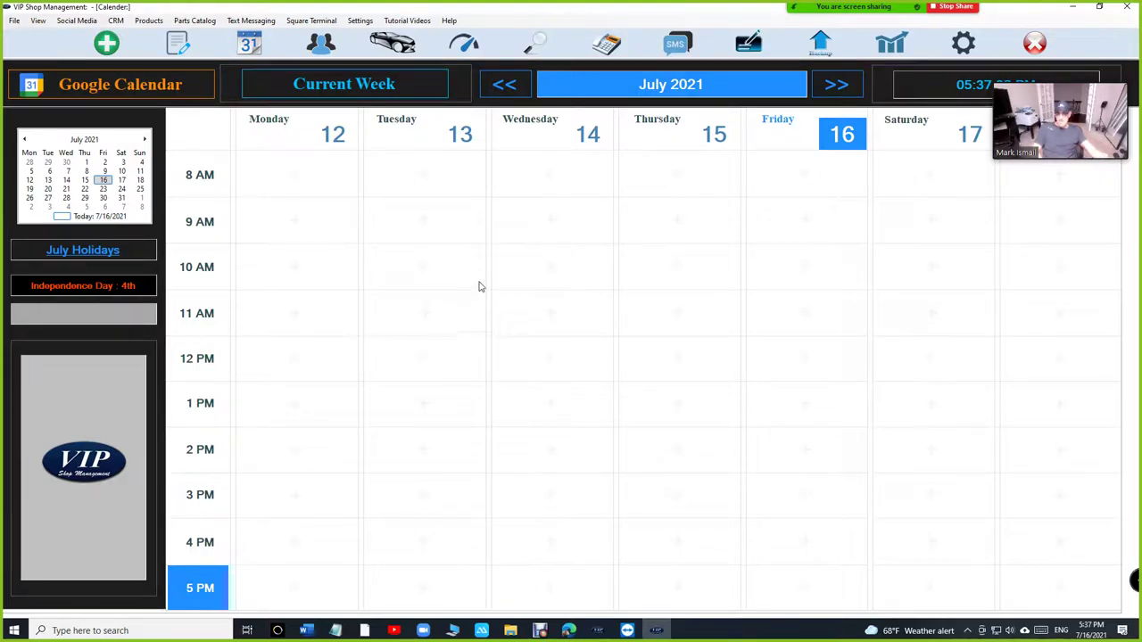
key("alt+Tab")
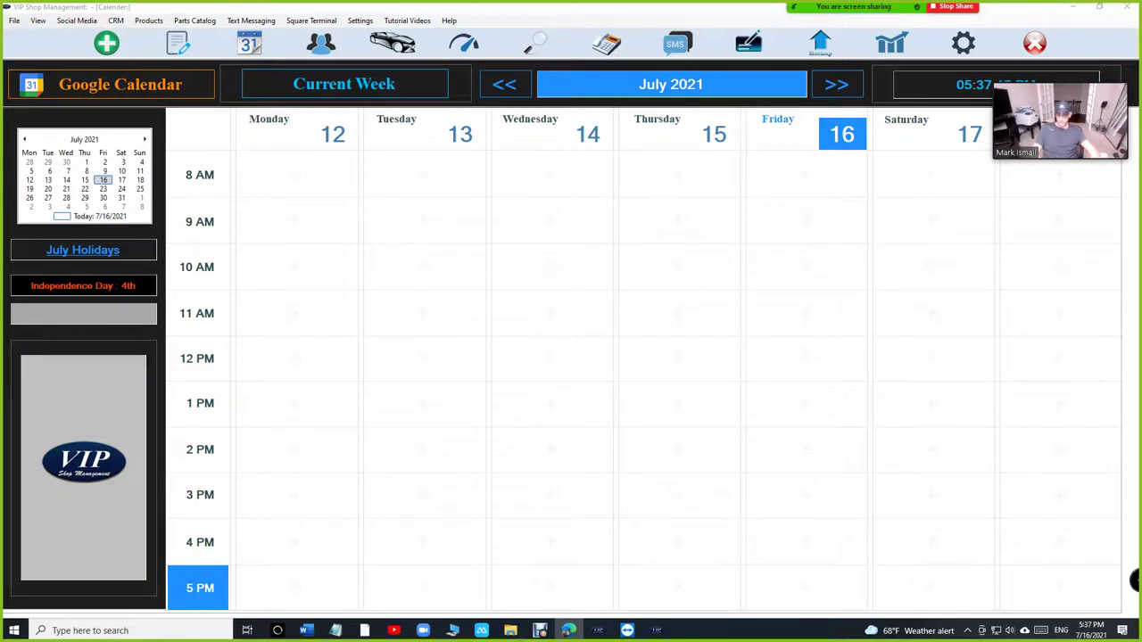
key("alt+Tab")
Step: Search Google for 'vip shop management' and review the Vip Shop Management Inc business profile
left_click(490, 297)
type("vips")
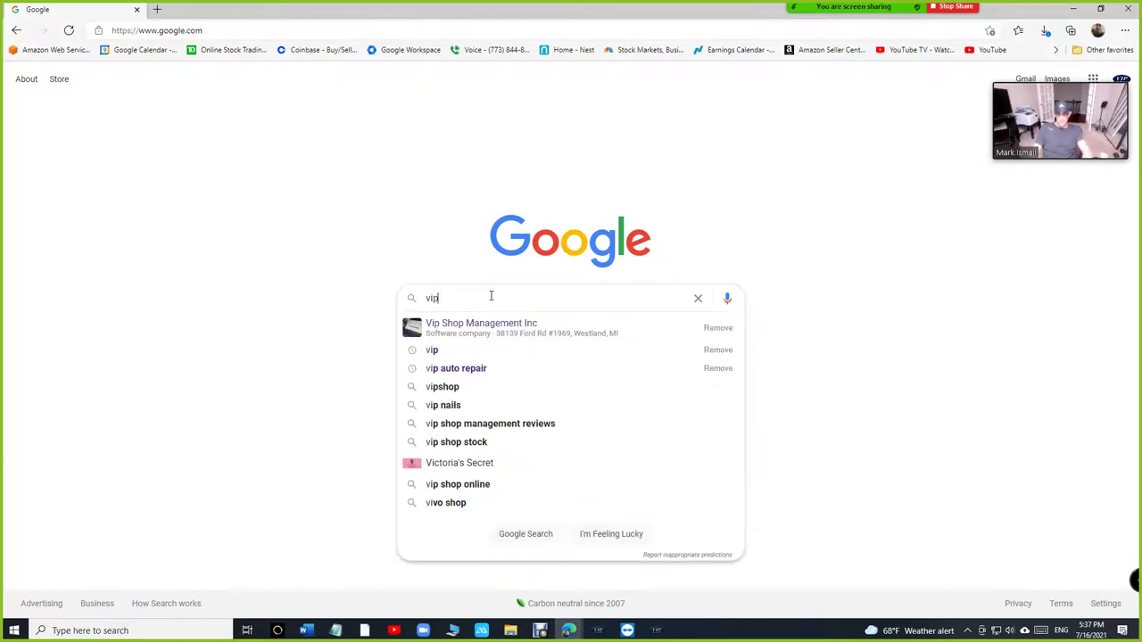
key("BackSpace")
type("shop management")
key("Return")
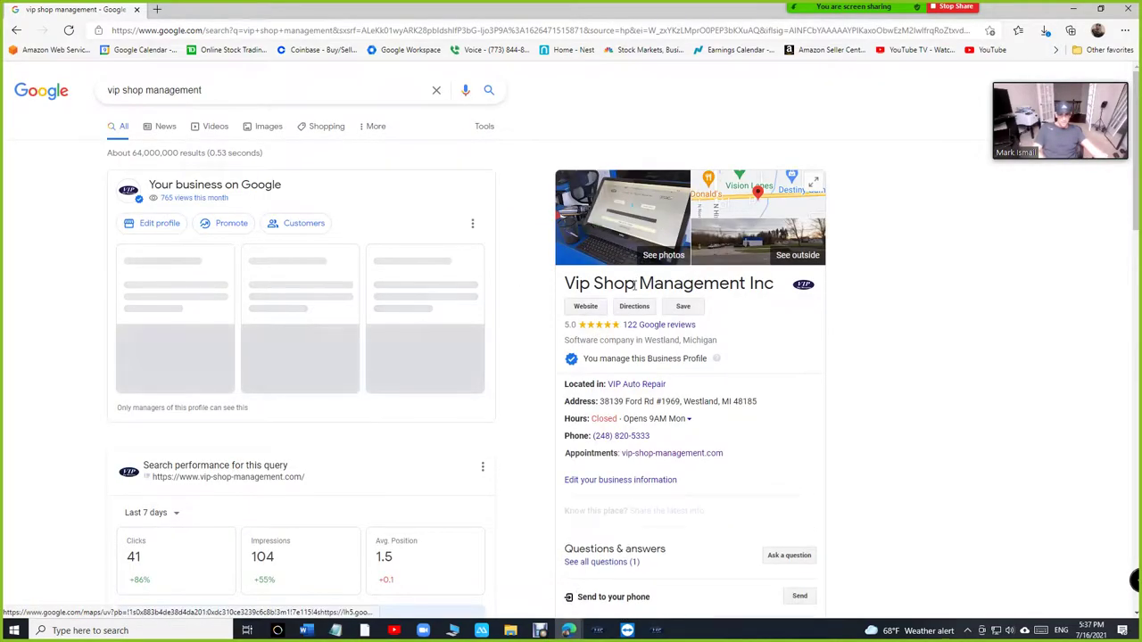
scroll(656, 397, "down", 1)
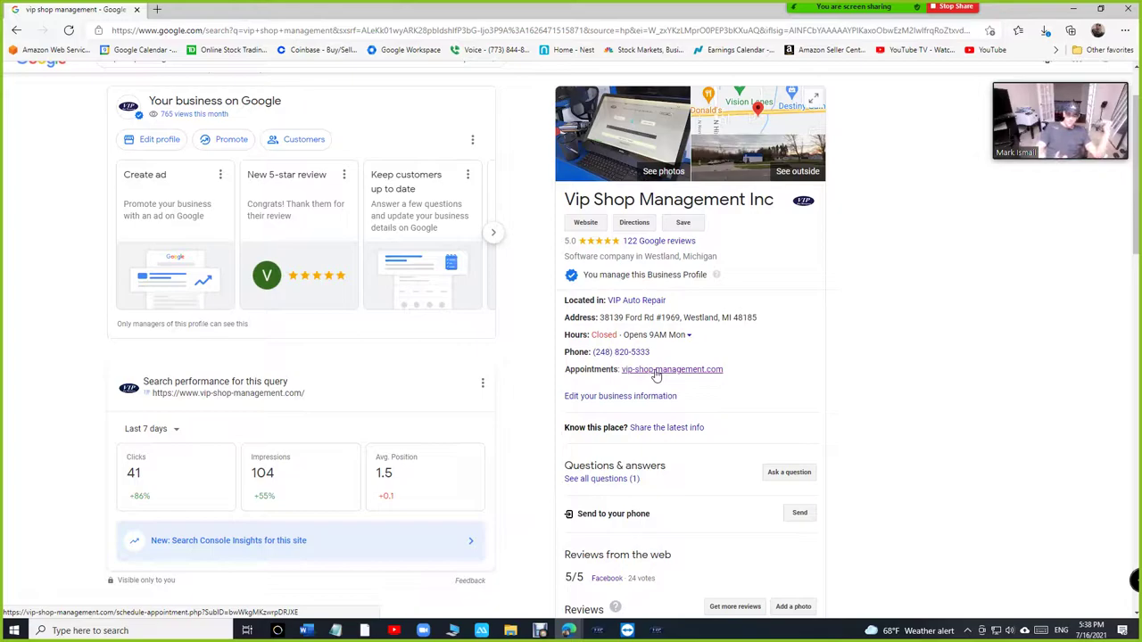
scroll(952, 176, "up", 2)
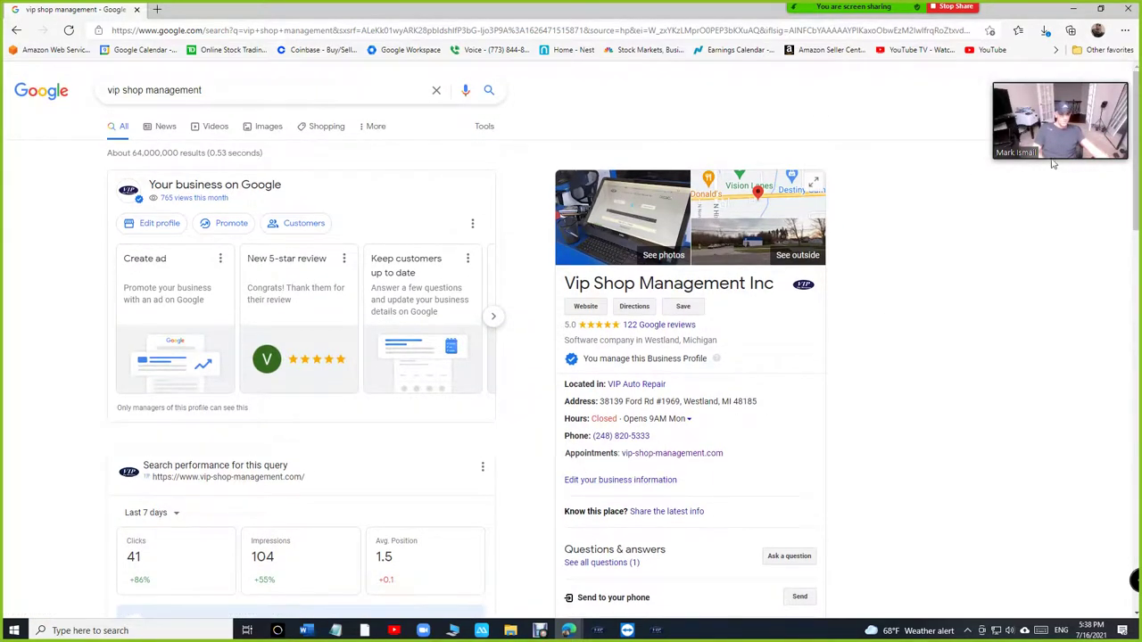
Step: Open and close the Google account switcher, then minimize Chrome back to the shop calendar
left_click(1106, 93)
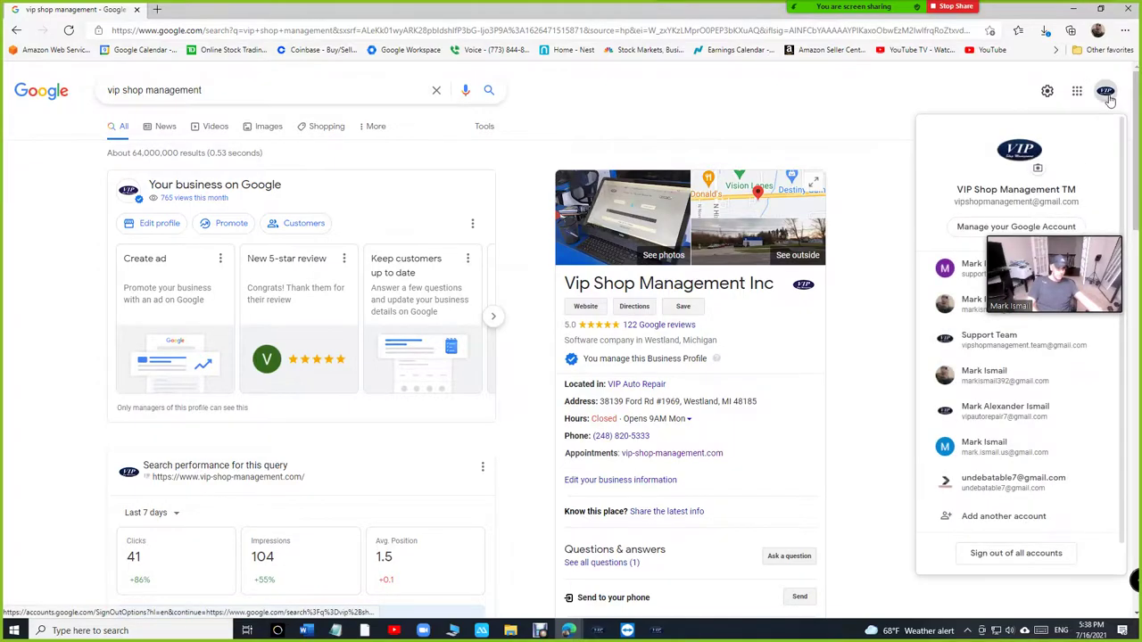
left_click(895, 335)
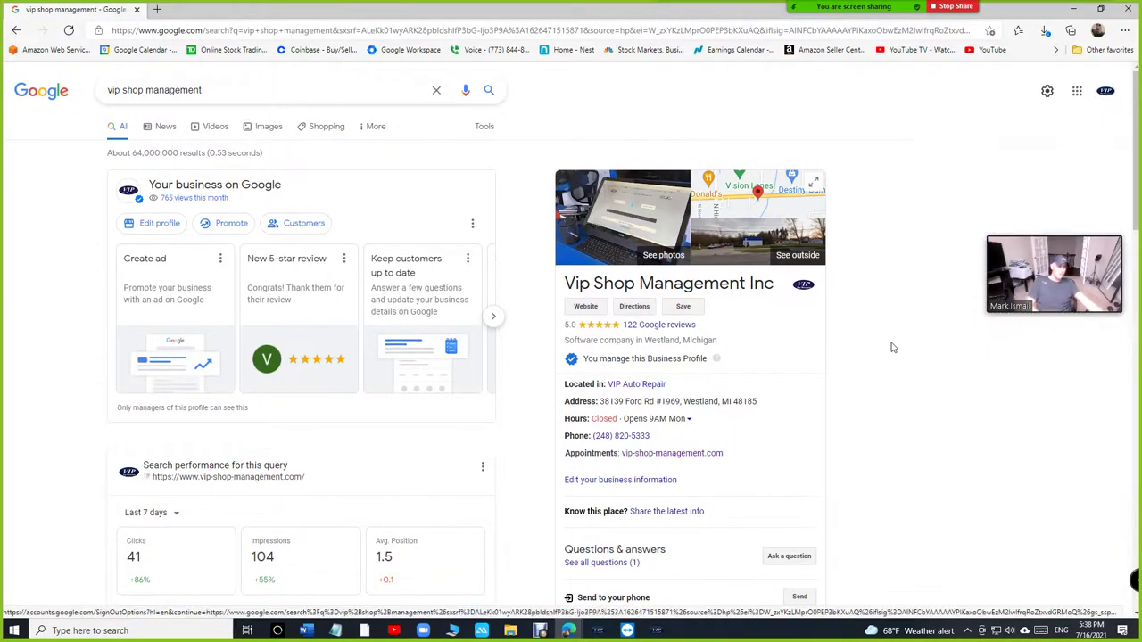
left_click(1073, 8)
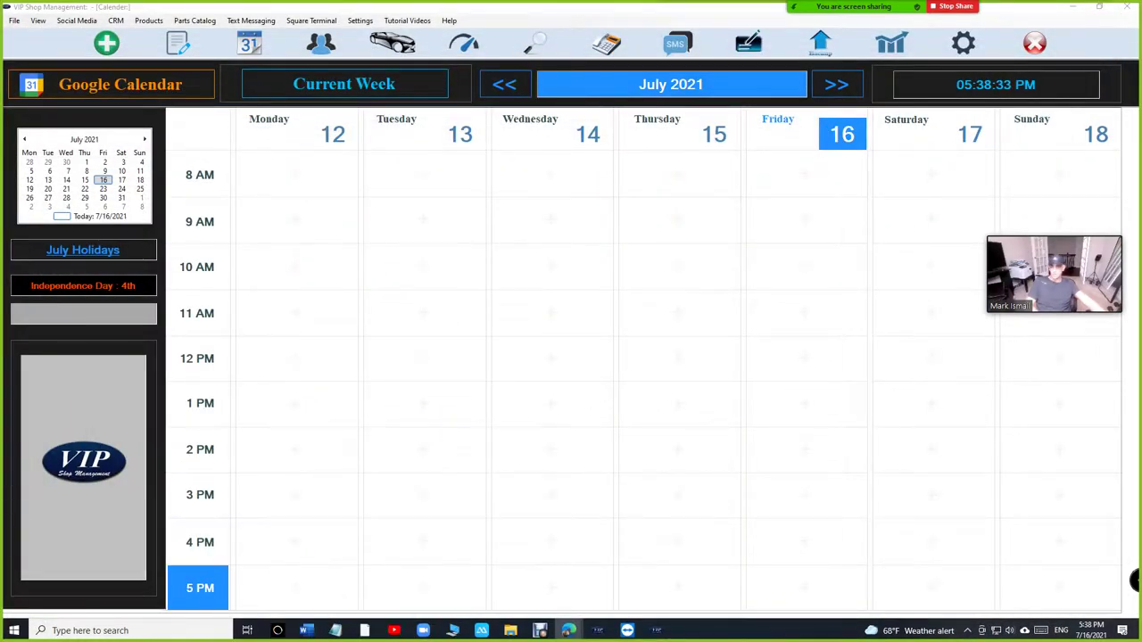
Step: Start a blank New Estimate and put the cursor in the Part description field
left_click(106, 43)
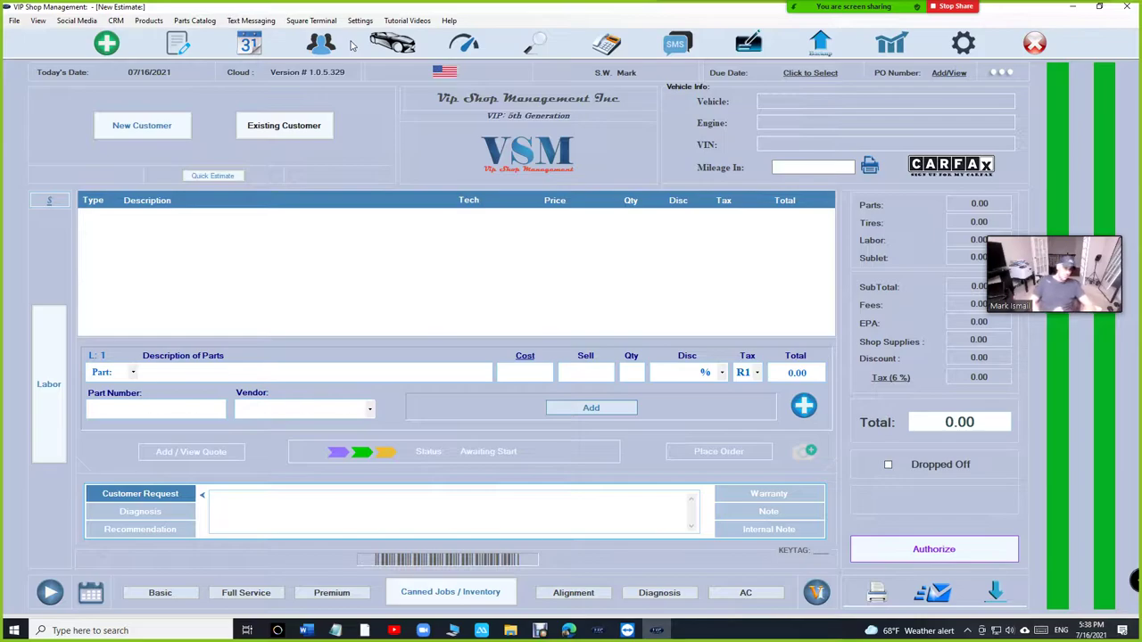
left_click(145, 372)
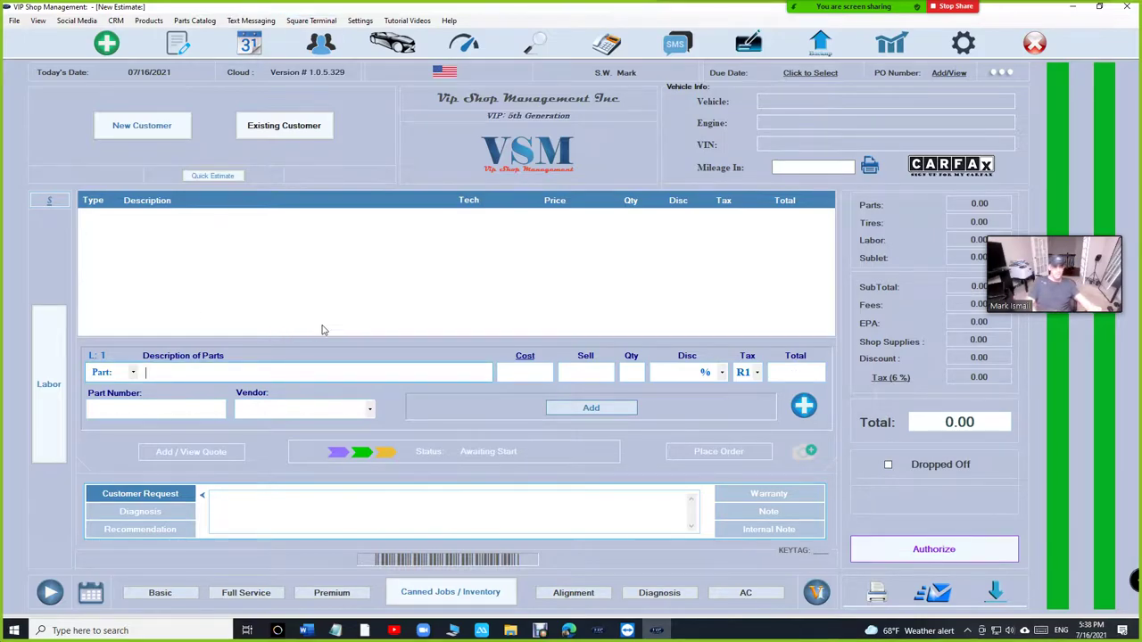
Step: Request the appointments booking URL from Settings after checking eligibility, copy it, and return to Chrome
left_click(360, 20)
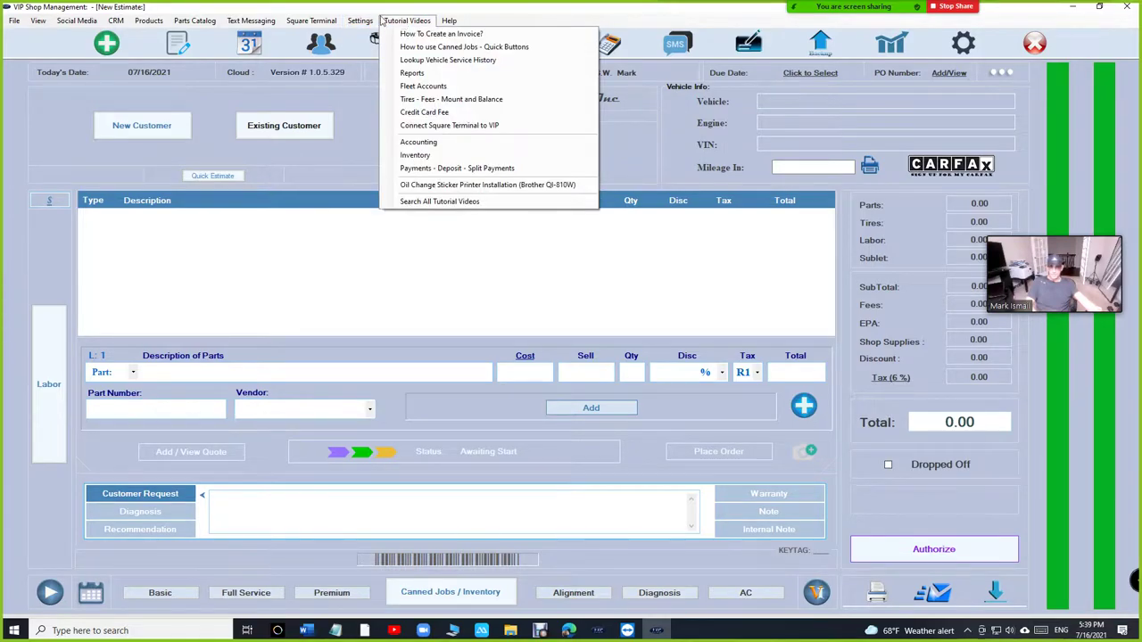
left_click(407, 20)
left_click(312, 20)
mouse_move(361, 23)
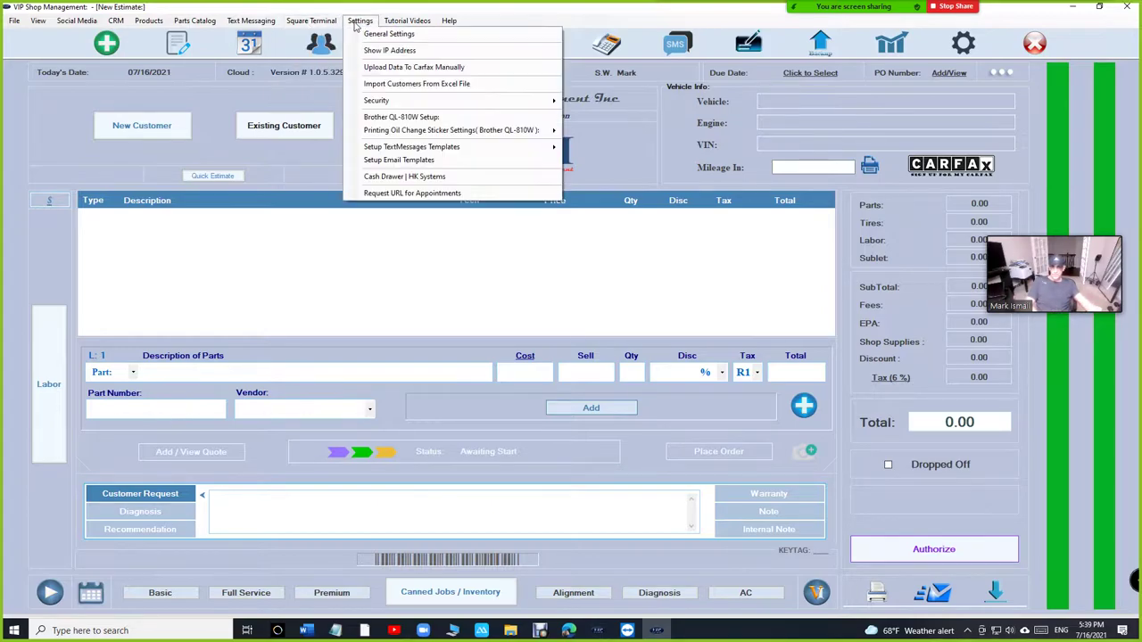
left_click(382, 194)
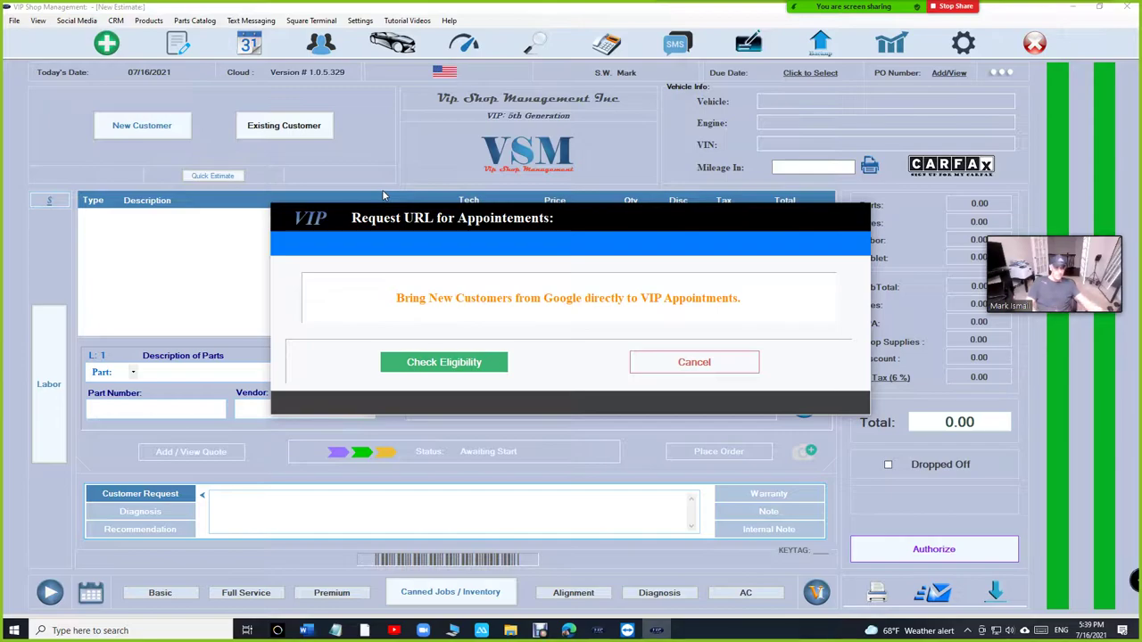
left_click(428, 368)
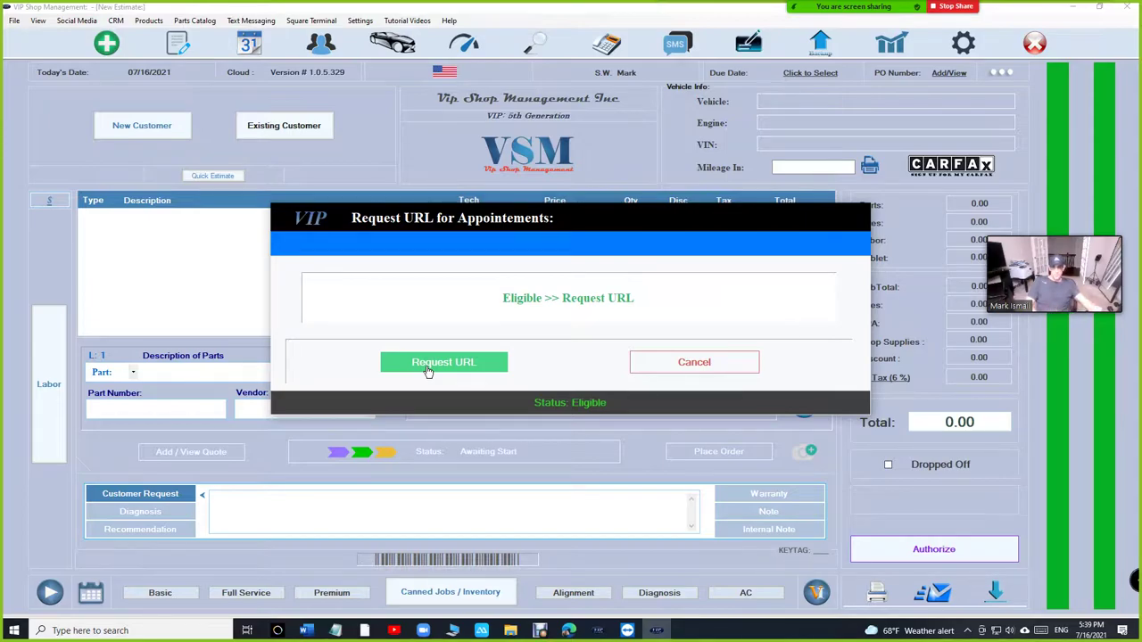
left_click(437, 363)
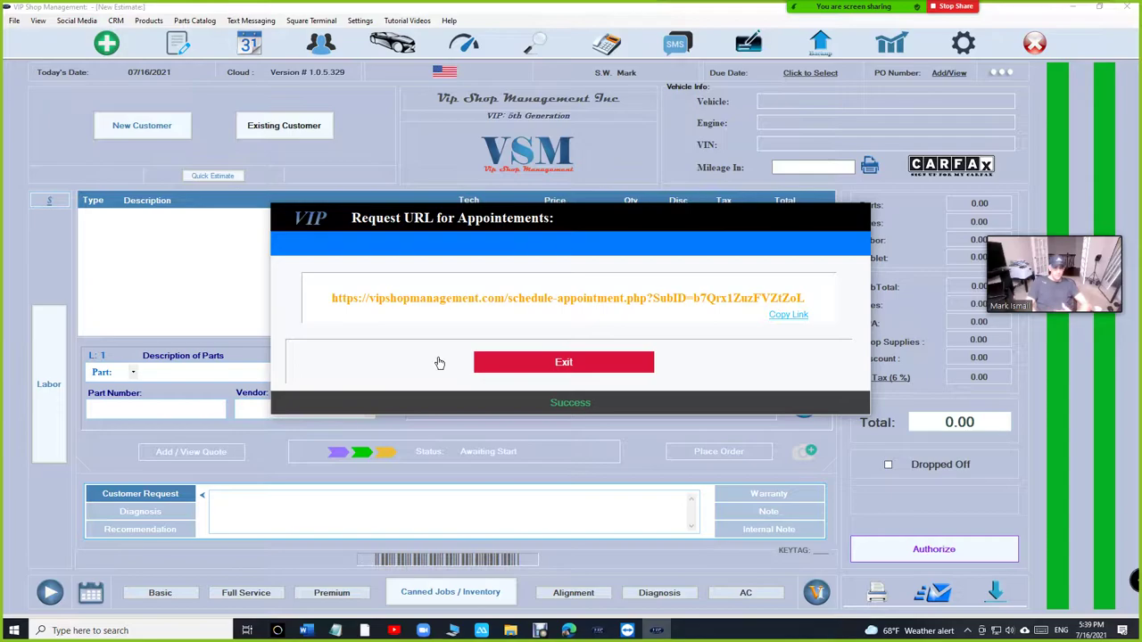
left_click(789, 315)
key("alt+Tab")
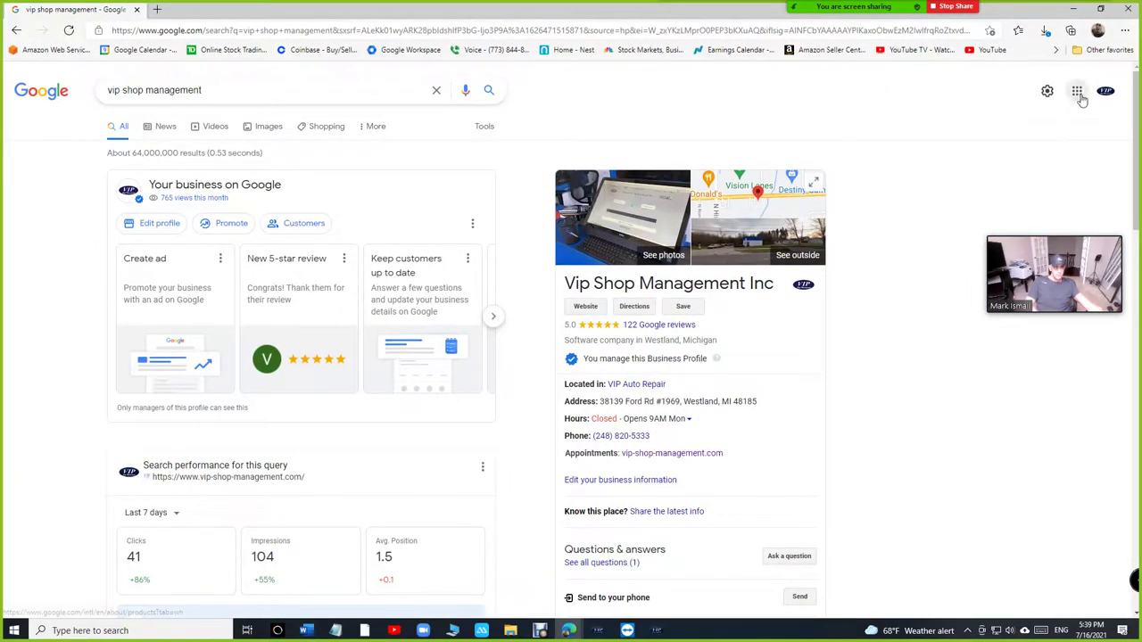
Step: Open Google My Business from the apps grid and scroll its Info page to Appointment links
left_click(1077, 91)
left_click(1096, 162)
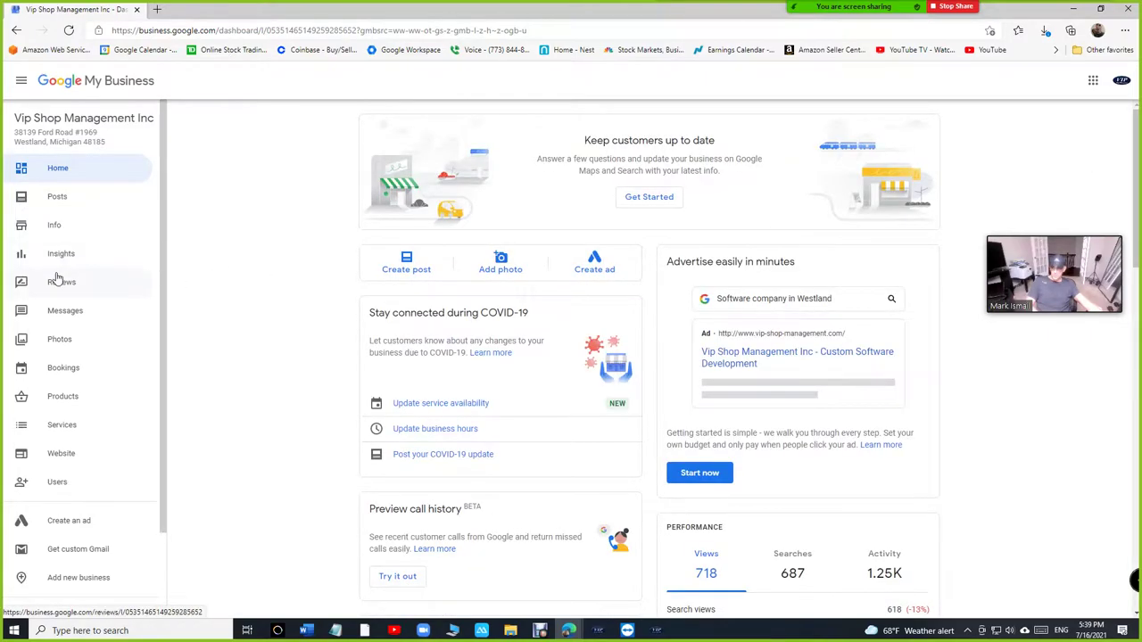
left_click(54, 229)
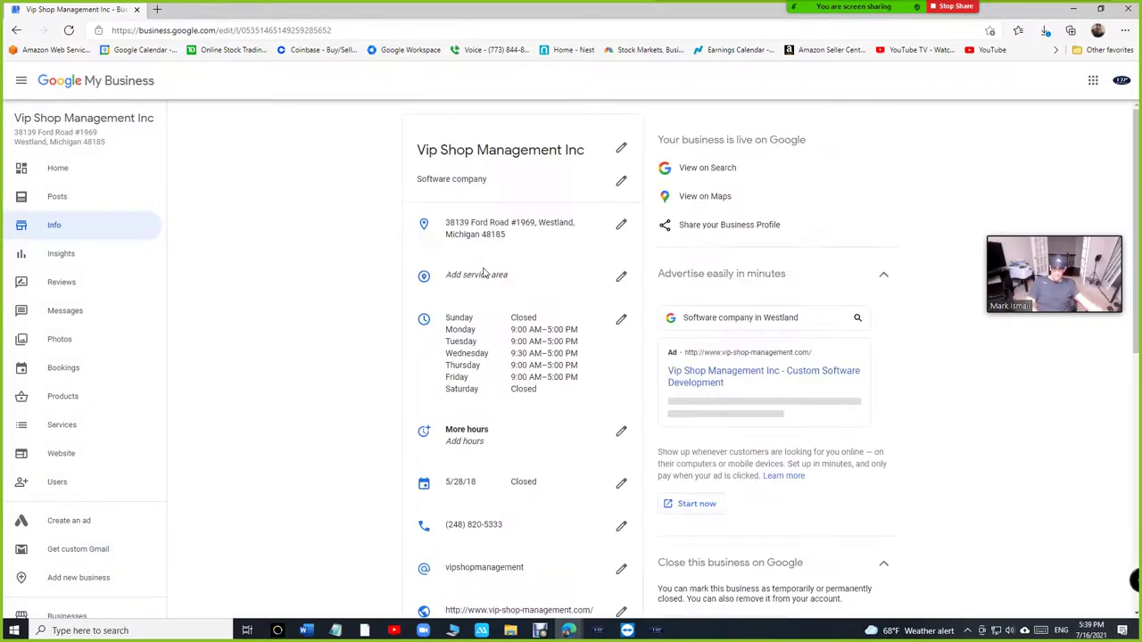
scroll(495, 294, "down", 3)
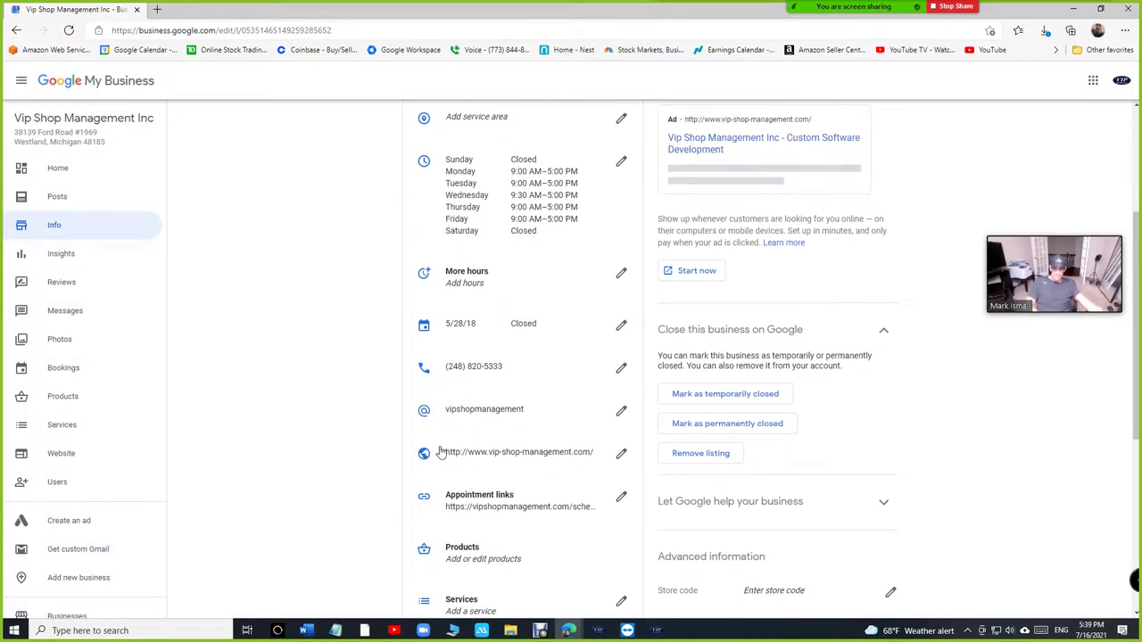
scroll(446, 449, "down", 1)
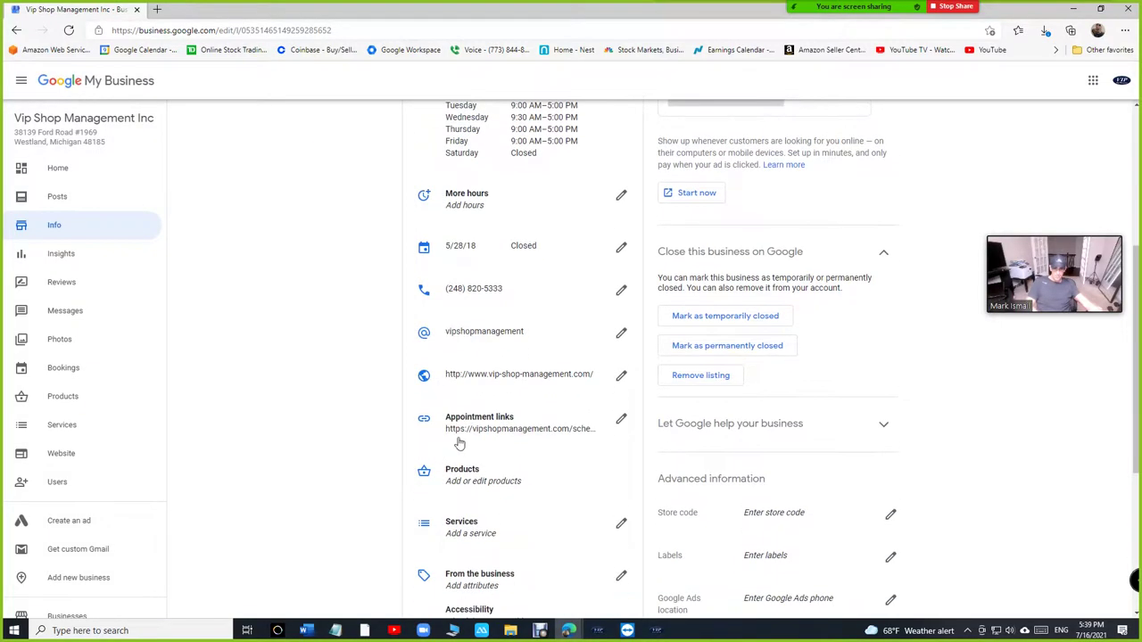
Step: Replace the Appointment links URL with the pasted VIP booking link, apply it, and minimize Chrome
left_click(621, 421)
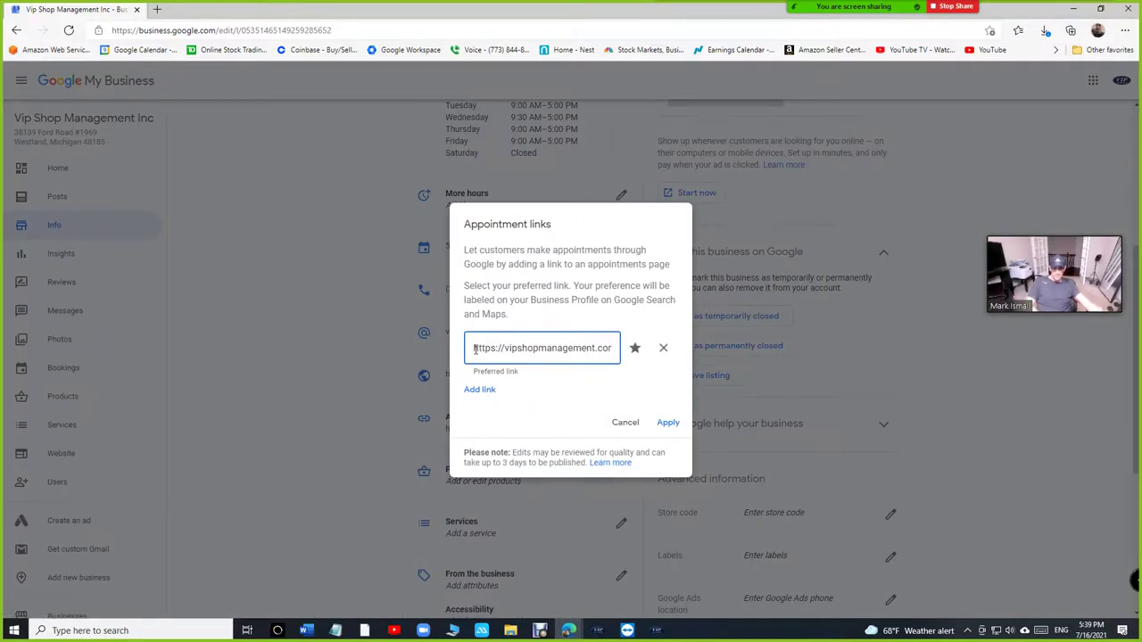
left_click_drag(473, 353, 697, 362)
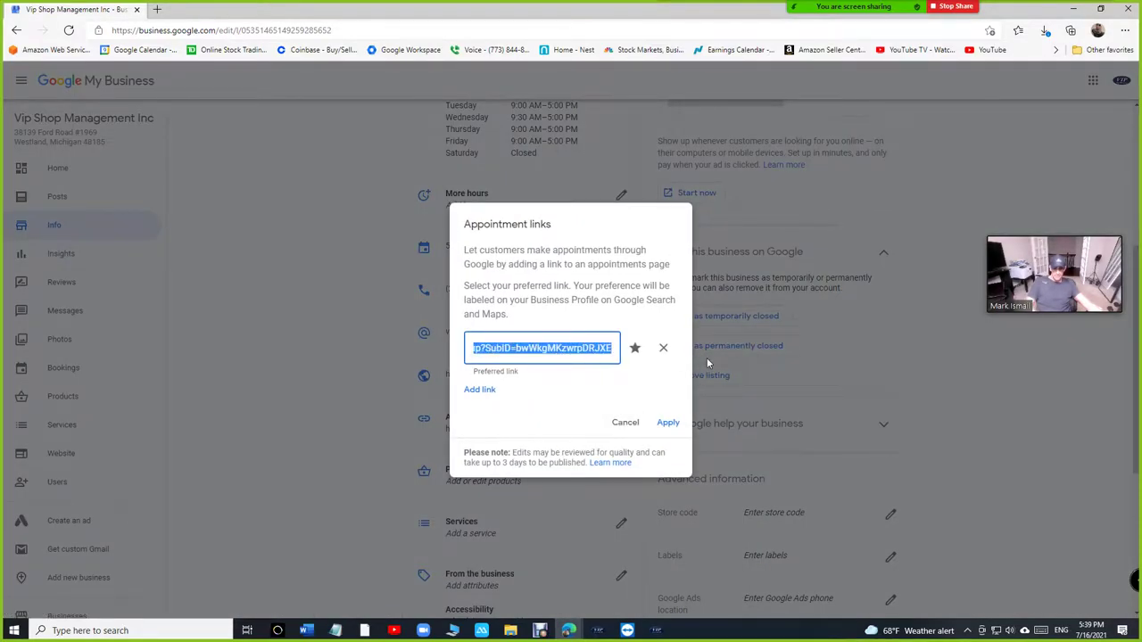
key("ctrl+v")
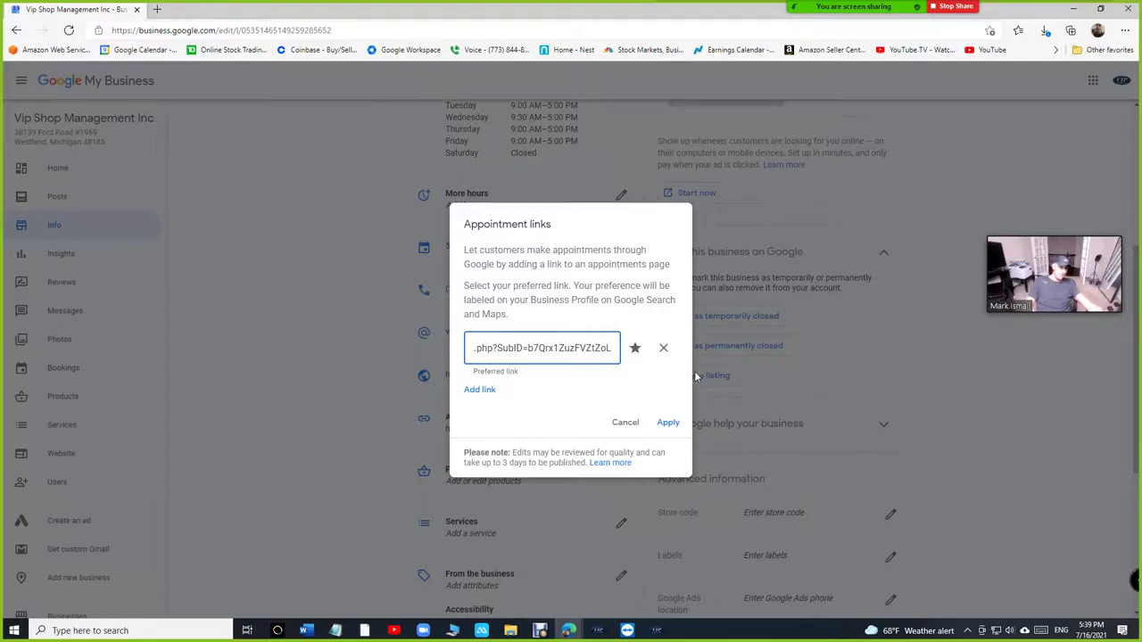
left_click(668, 422)
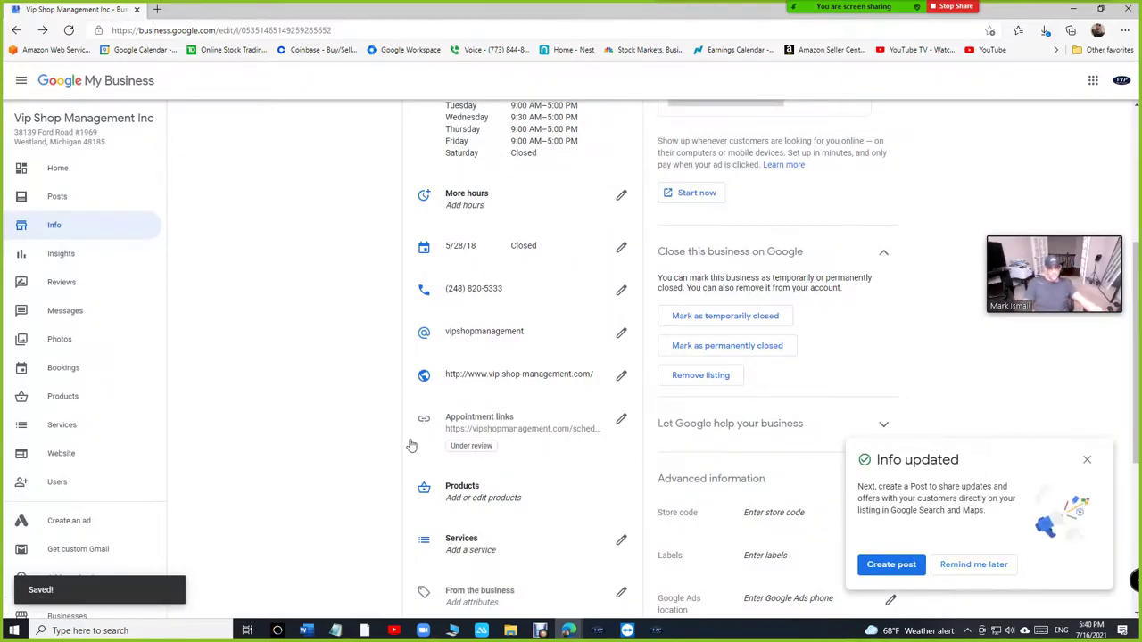
mouse_move(493, 455)
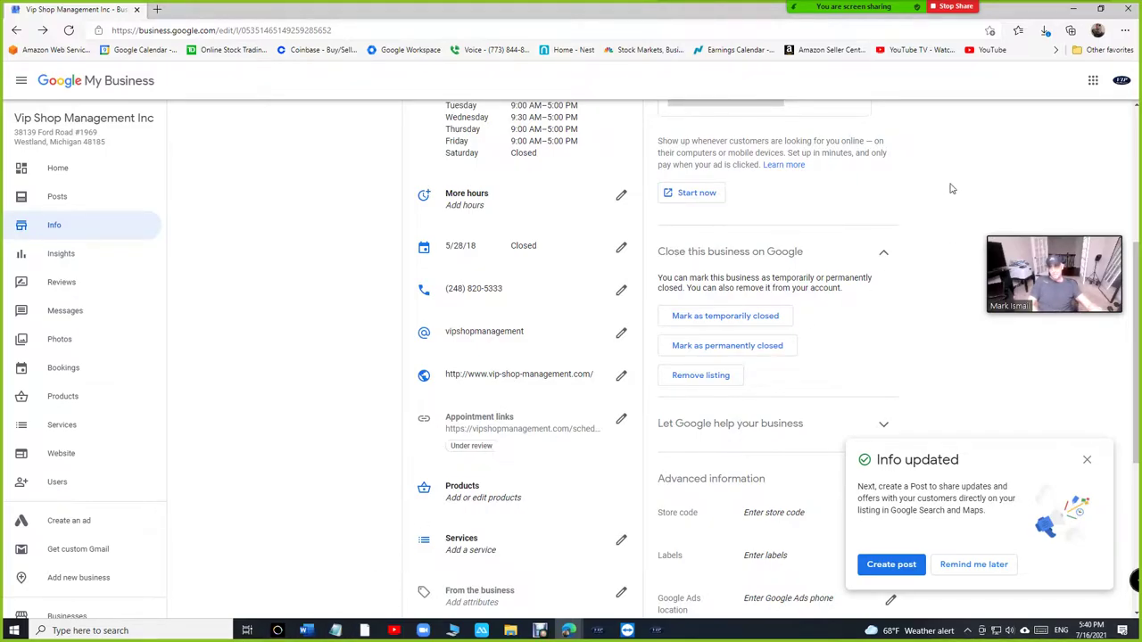
left_click(569, 631)
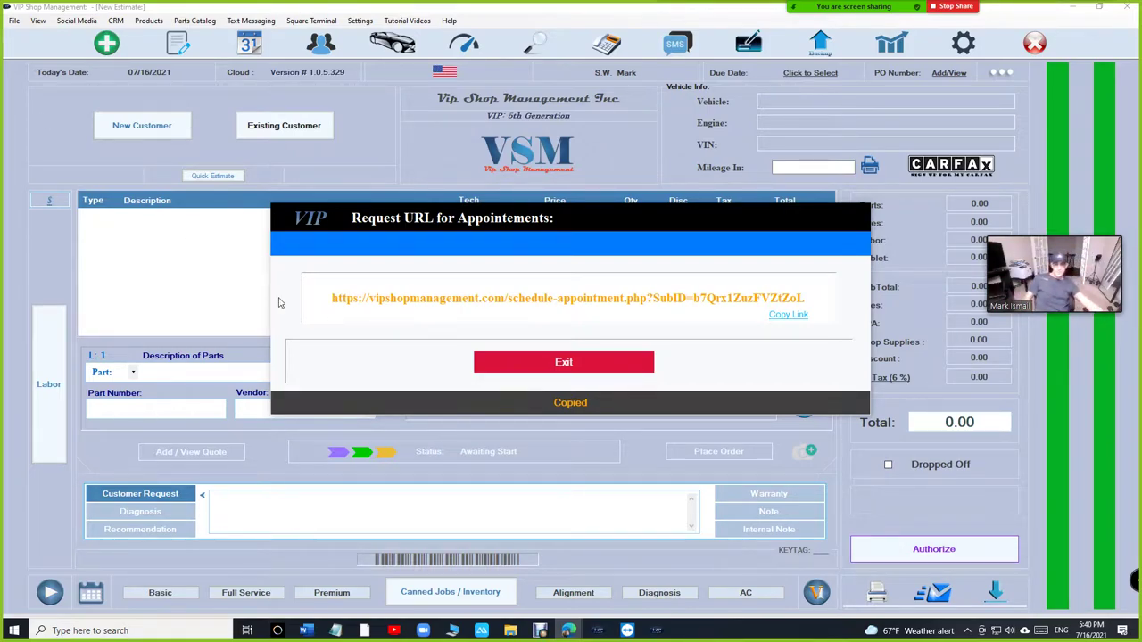
Step: Reopen Request URL for Appointments, copy the booking link again, exit, and switch to the browser
left_click(563, 368)
left_click(364, 20)
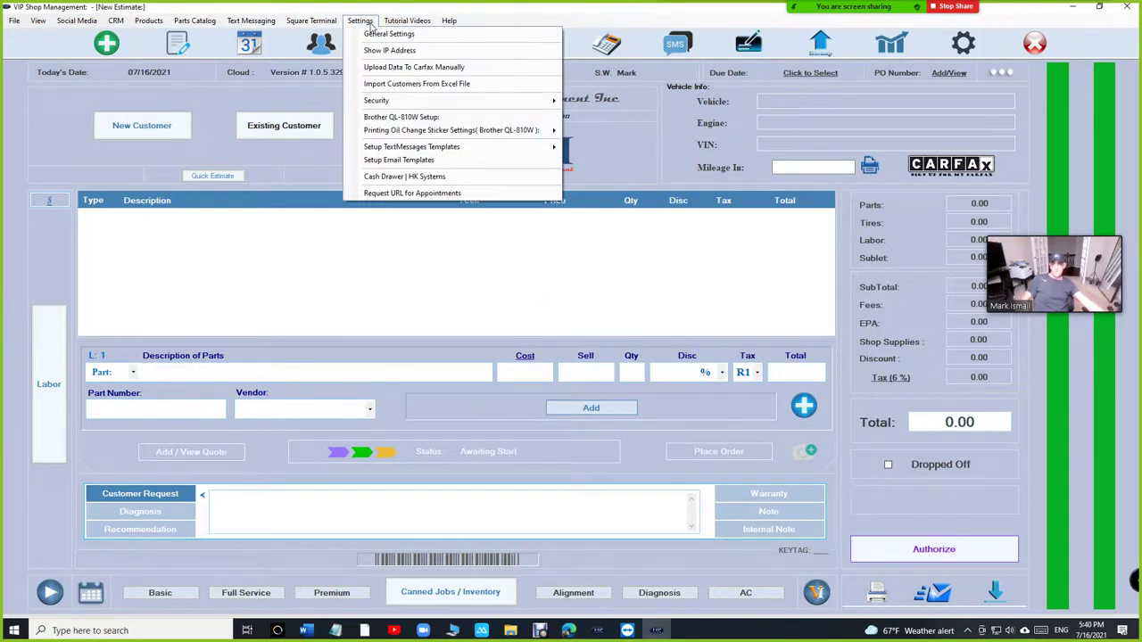
left_click(412, 193)
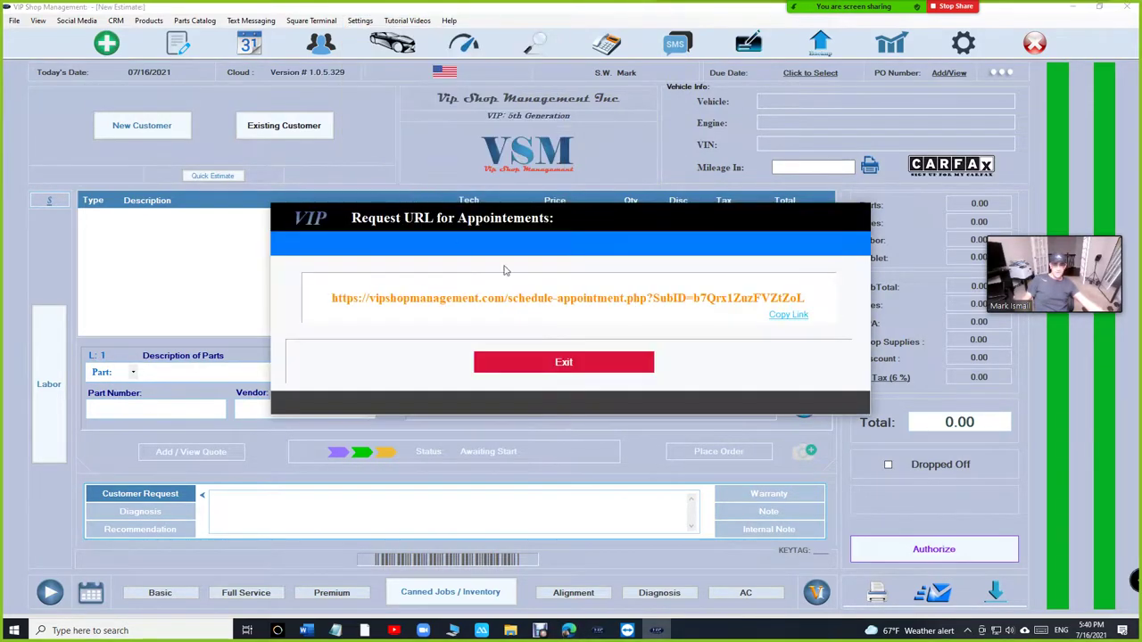
left_click(783, 318)
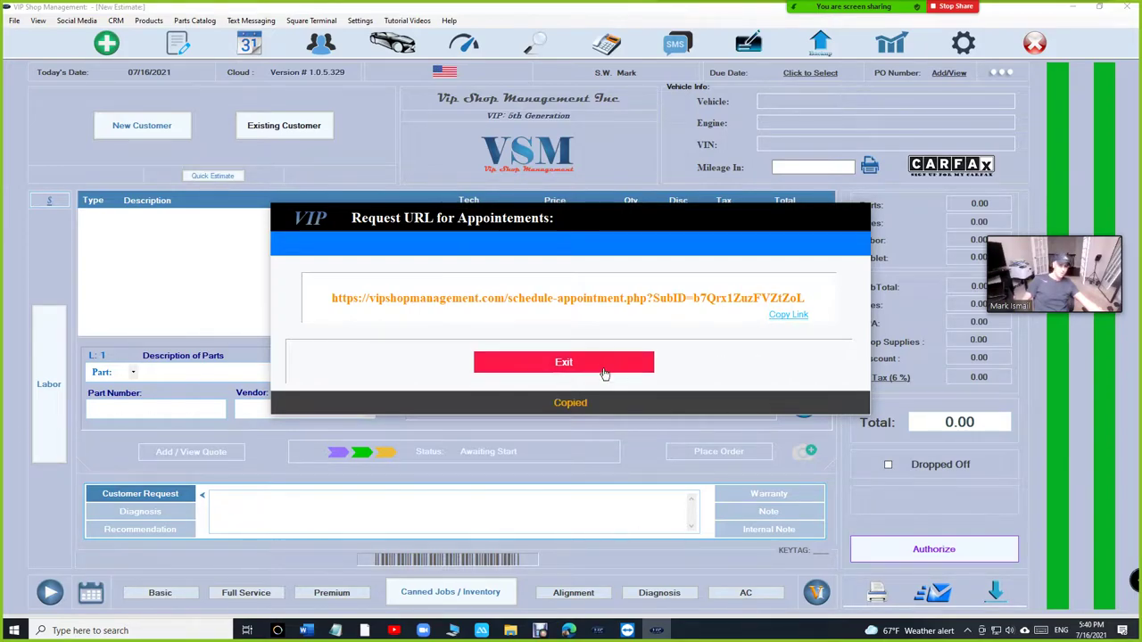
left_click(563, 365)
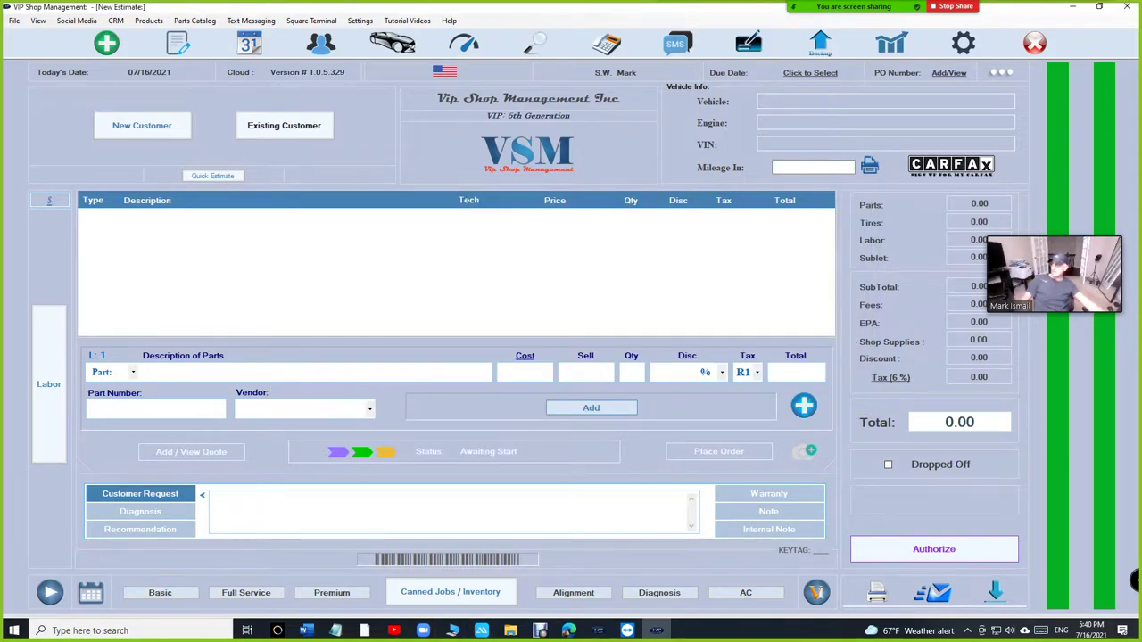
left_click(568, 630)
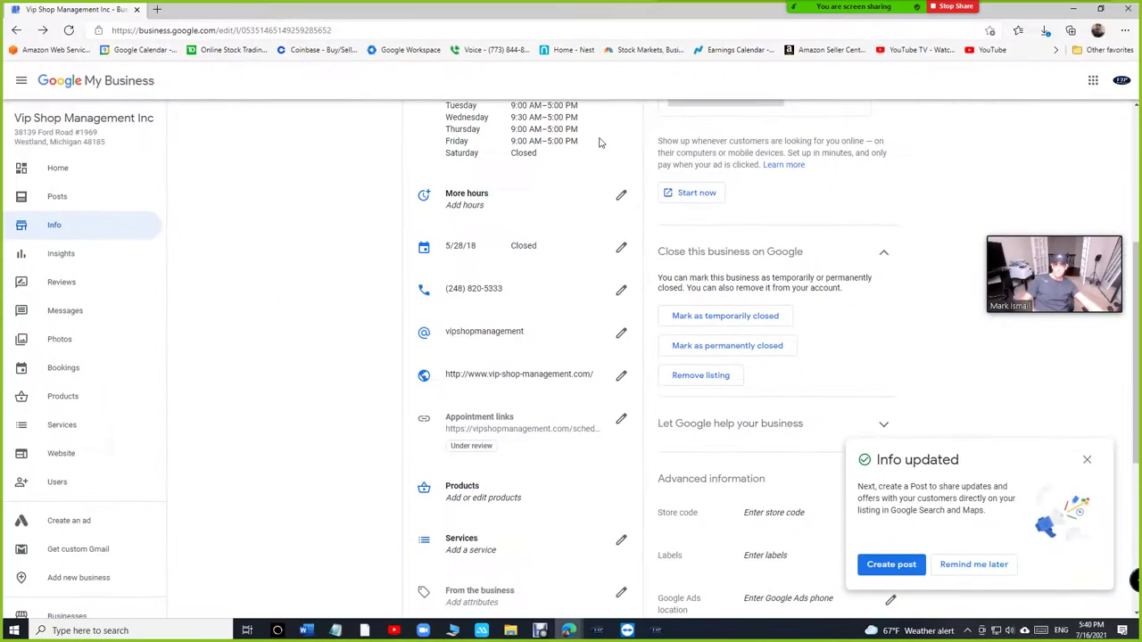
Step: Visit vip-shop-management.com, then load the google.com homepage
left_click(517, 36)
type("vip")
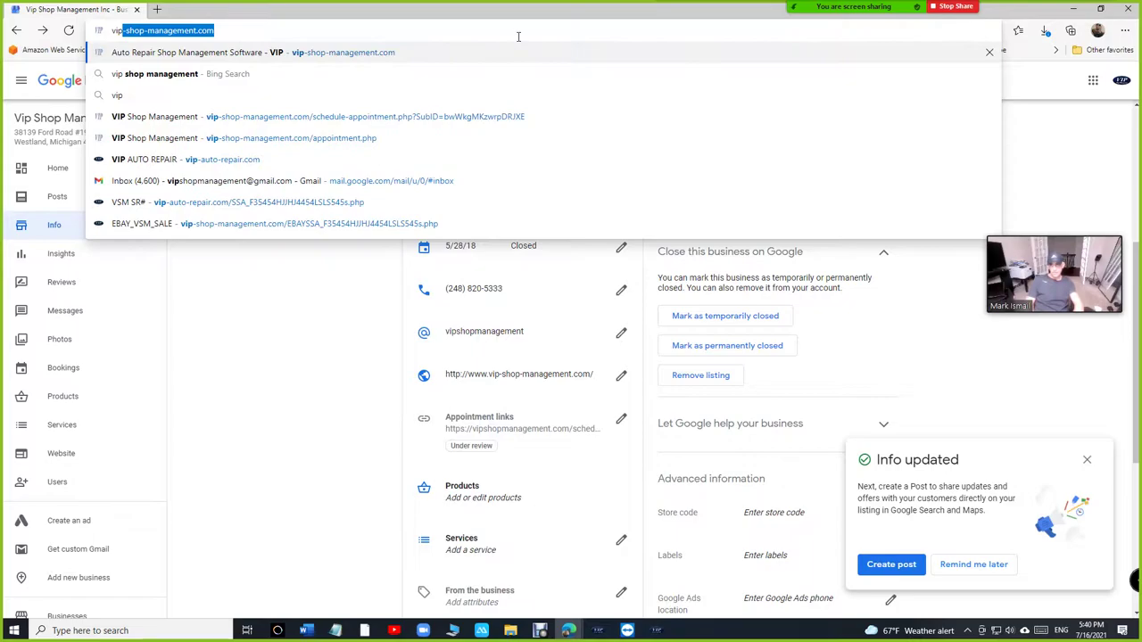
key("Return")
left_click(316, 30)
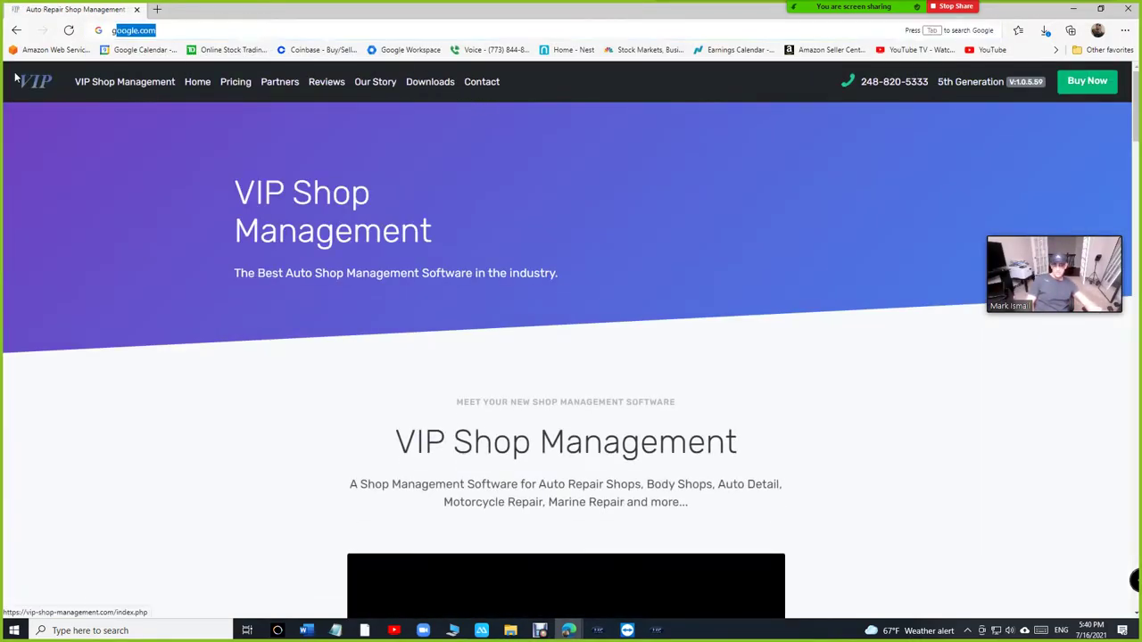
type("goo")
key("Return")
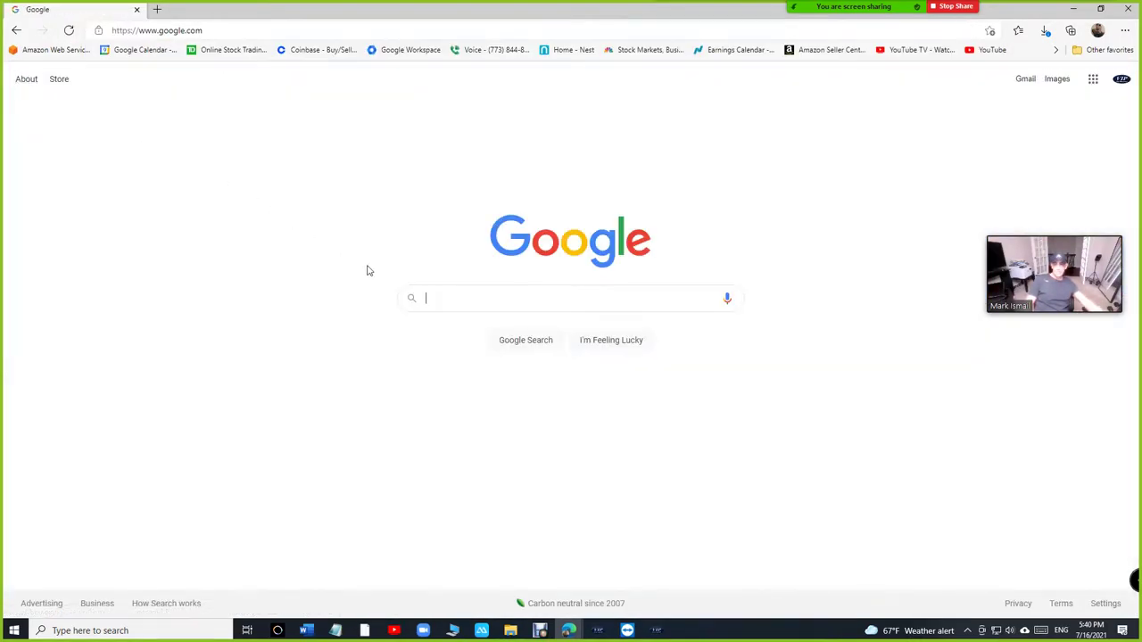
Step: Search Google for 'auto repair shops near me' and show the results on the map
type("auto rep")
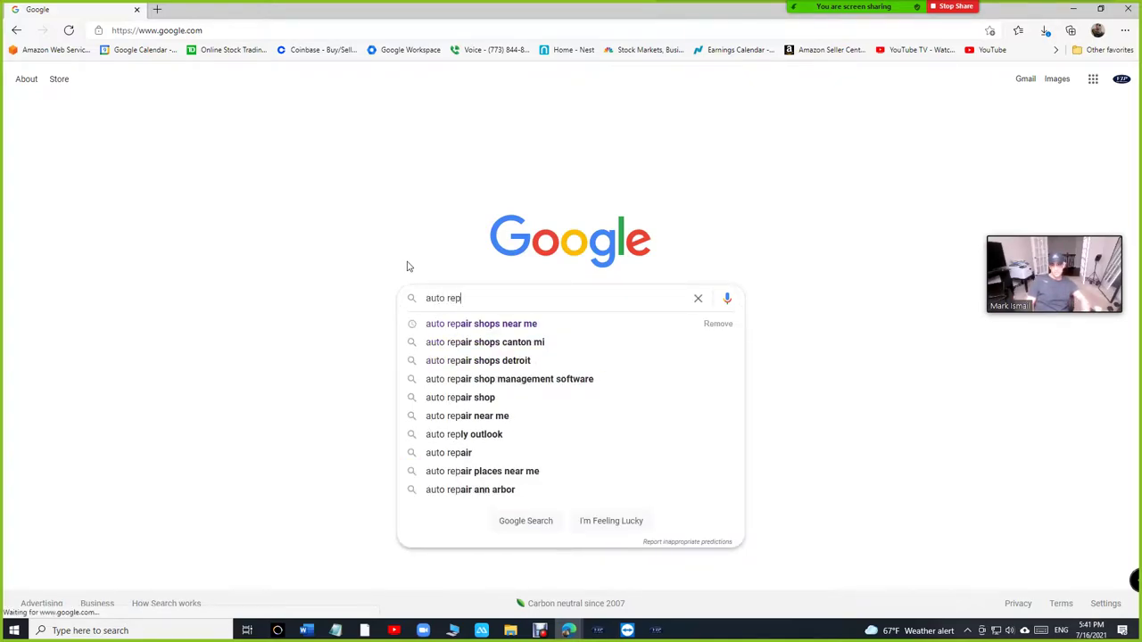
key("Down")
key("Return")
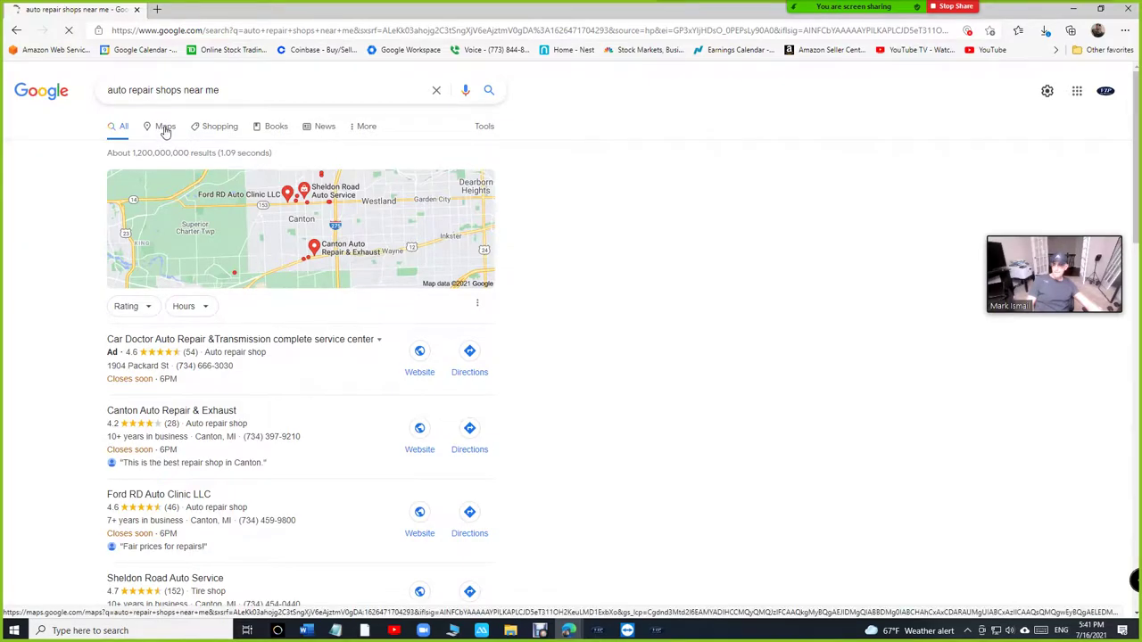
left_click(164, 129)
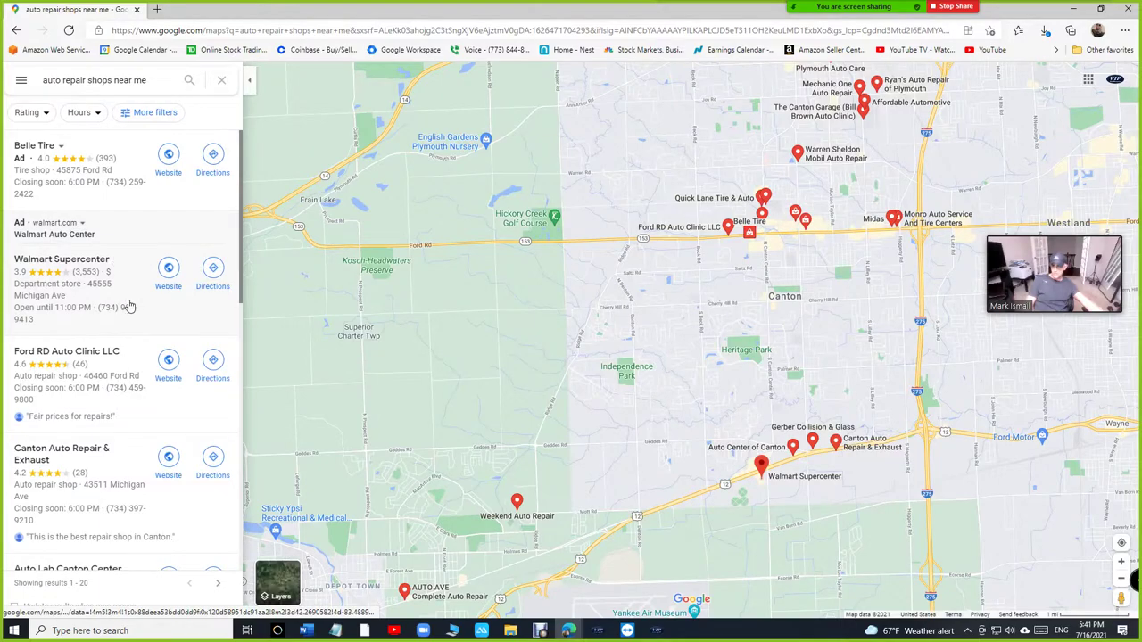
Step: Open the Belle Tire listing and scroll through its details panel
left_click(73, 174)
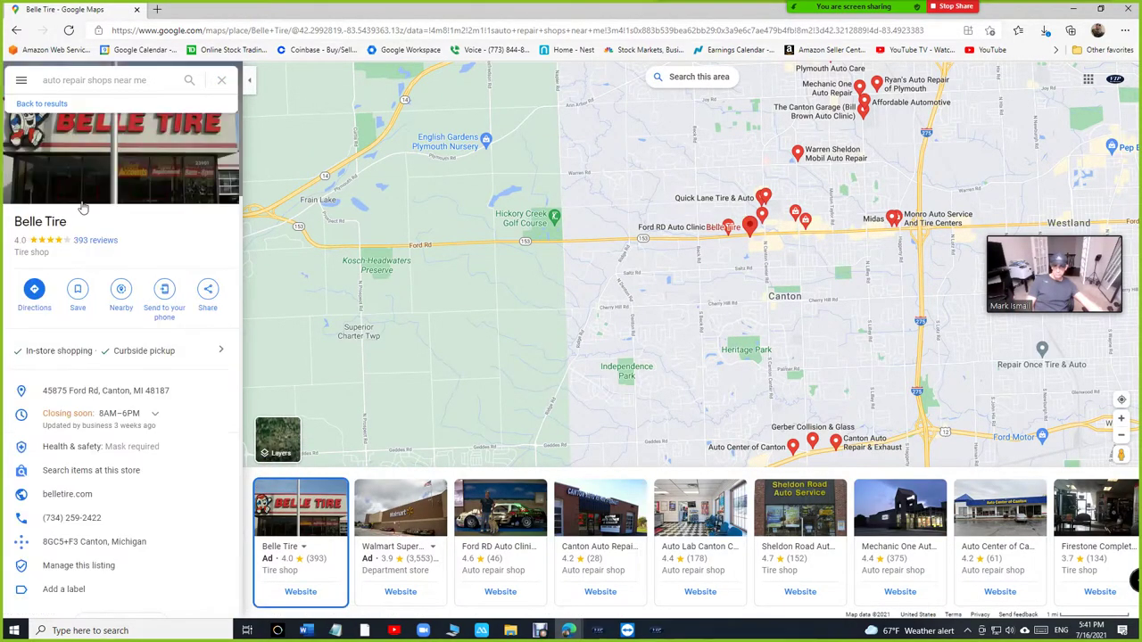
scroll(121, 374, "down", 2)
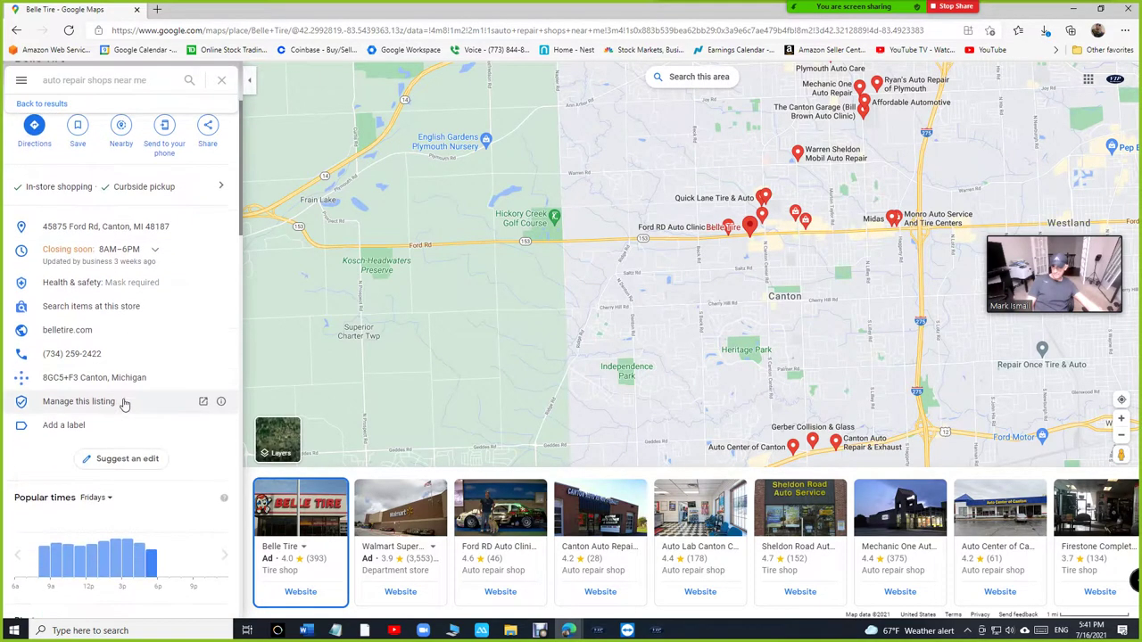
scroll(82, 325, "down", 5)
scroll(86, 323, "down", 10)
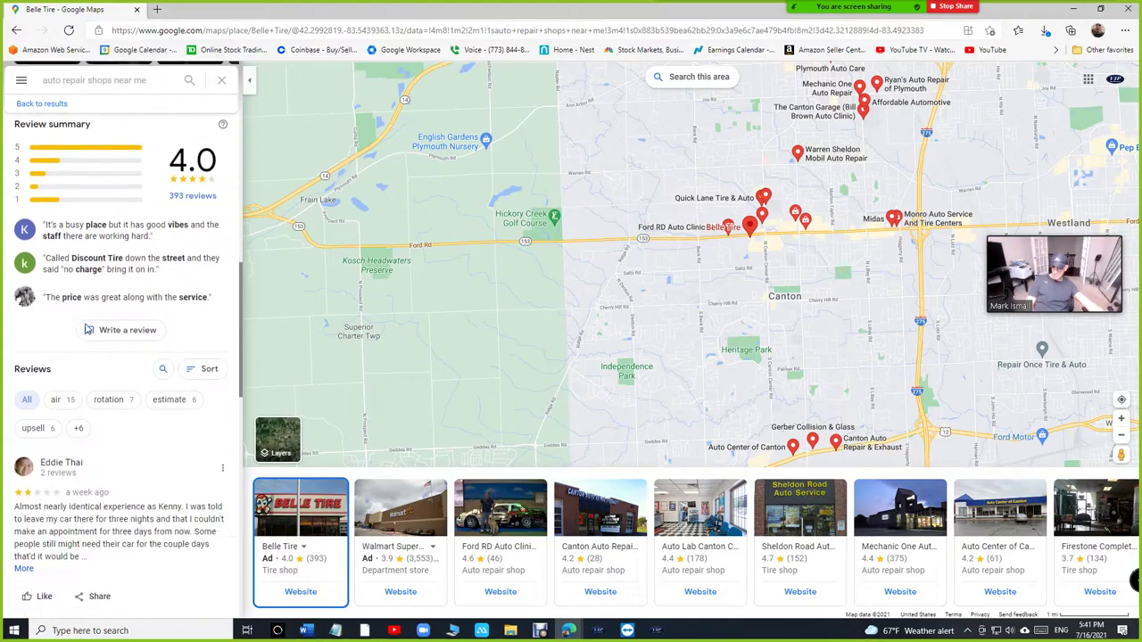
scroll(86, 330, "down", 2)
scroll(98, 303, "up", 15)
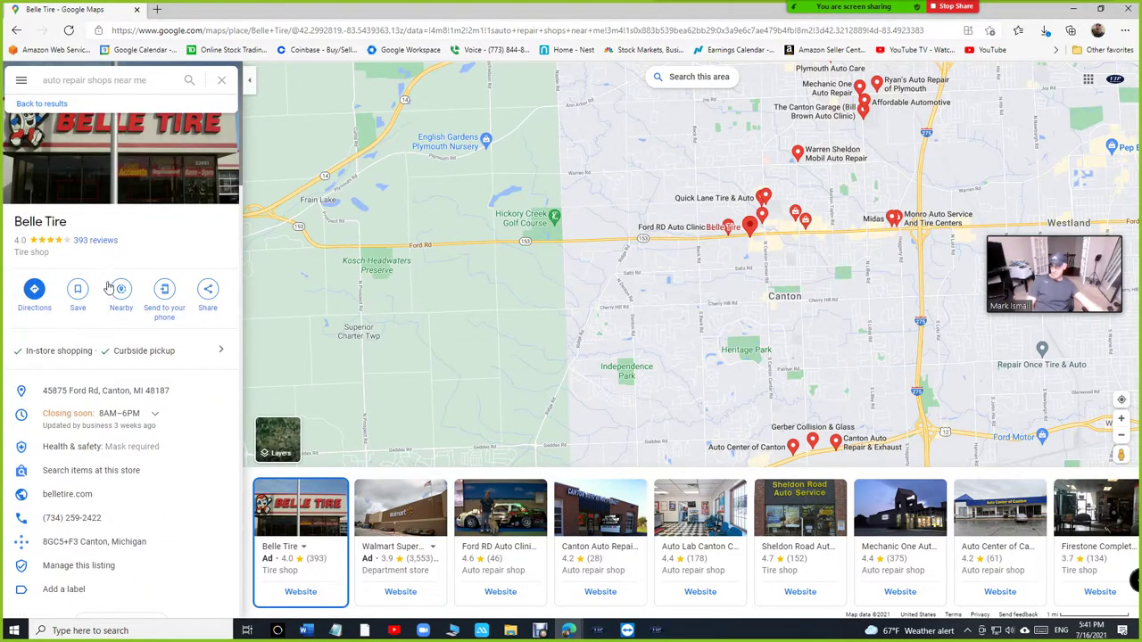
scroll(174, 332, "down", 1)
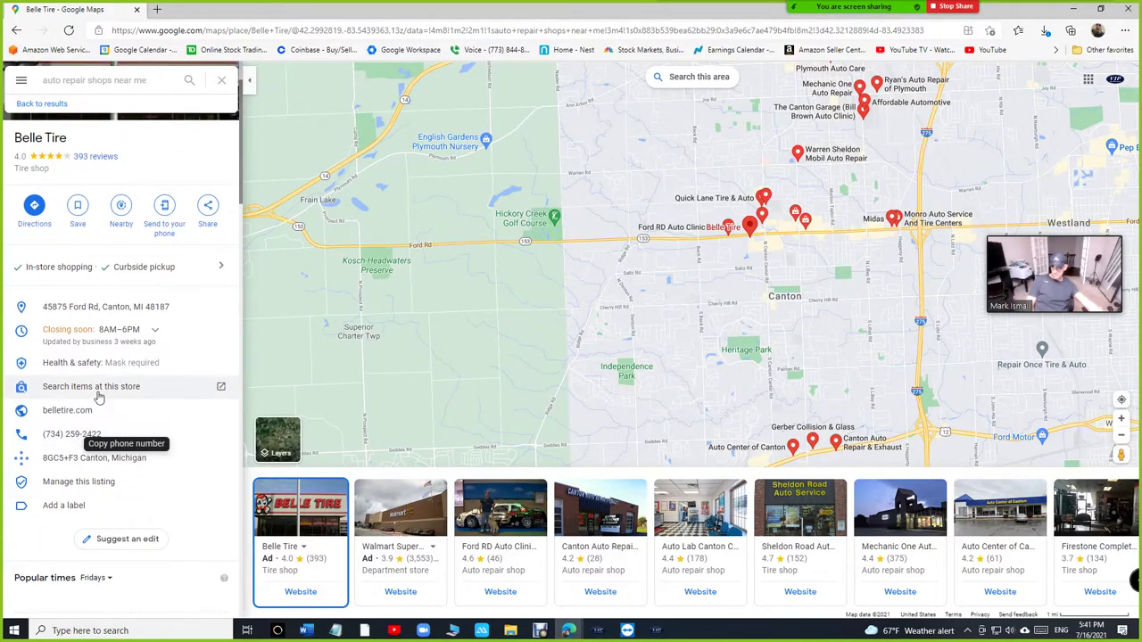
scroll(98, 397, "down", 3)
scroll(99, 398, "down", 1)
scroll(71, 223, "up", 1)
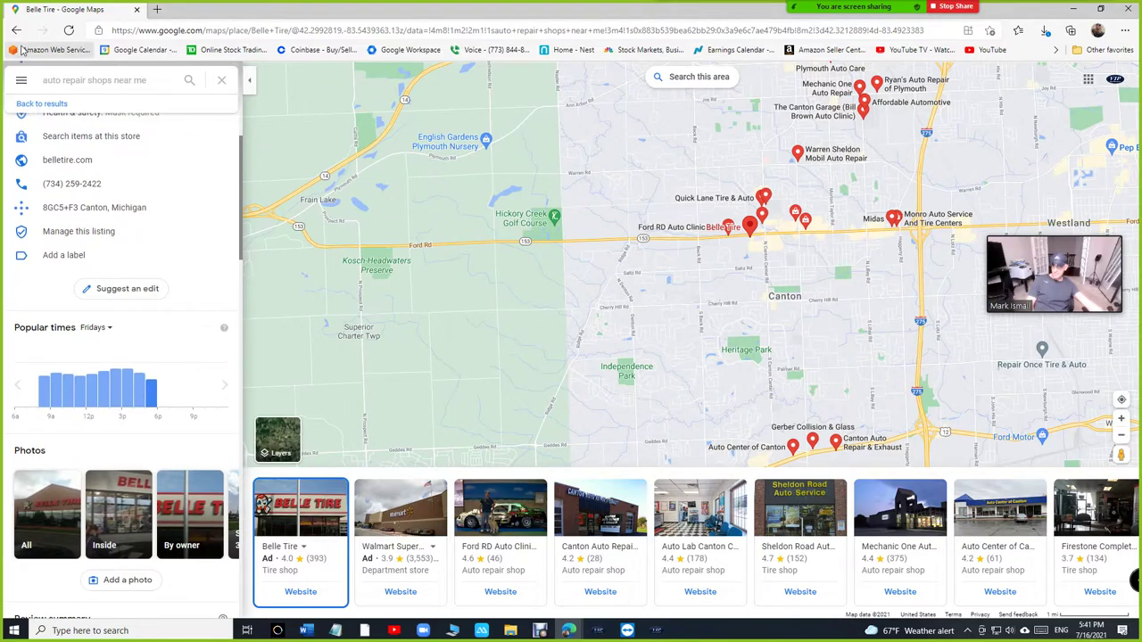
left_click(66, 81)
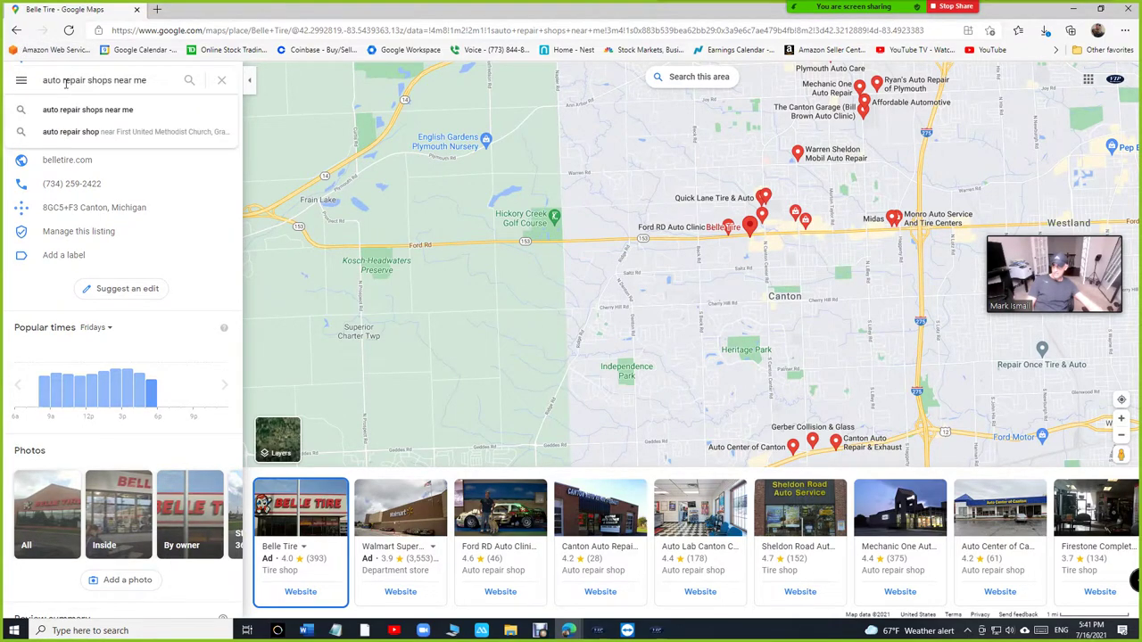
Step: Search Maps for 'vip shop' and open the Vip Shop Management Inc listing in Westland
left_click(77, 111)
left_click(154, 78)
type("vip shop")
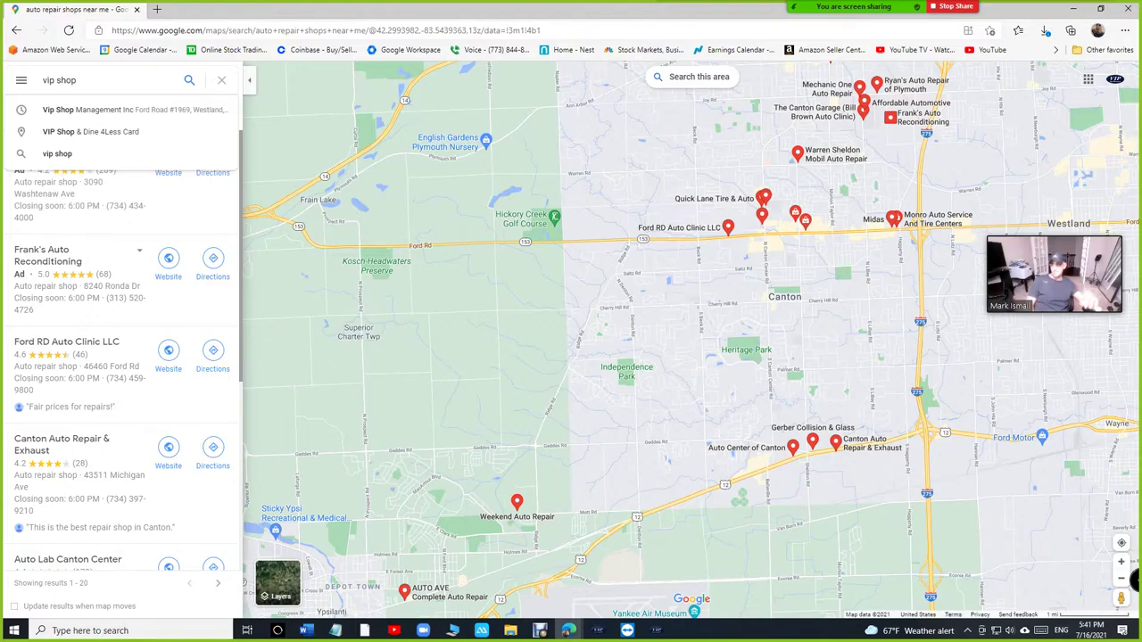
type(" sho")
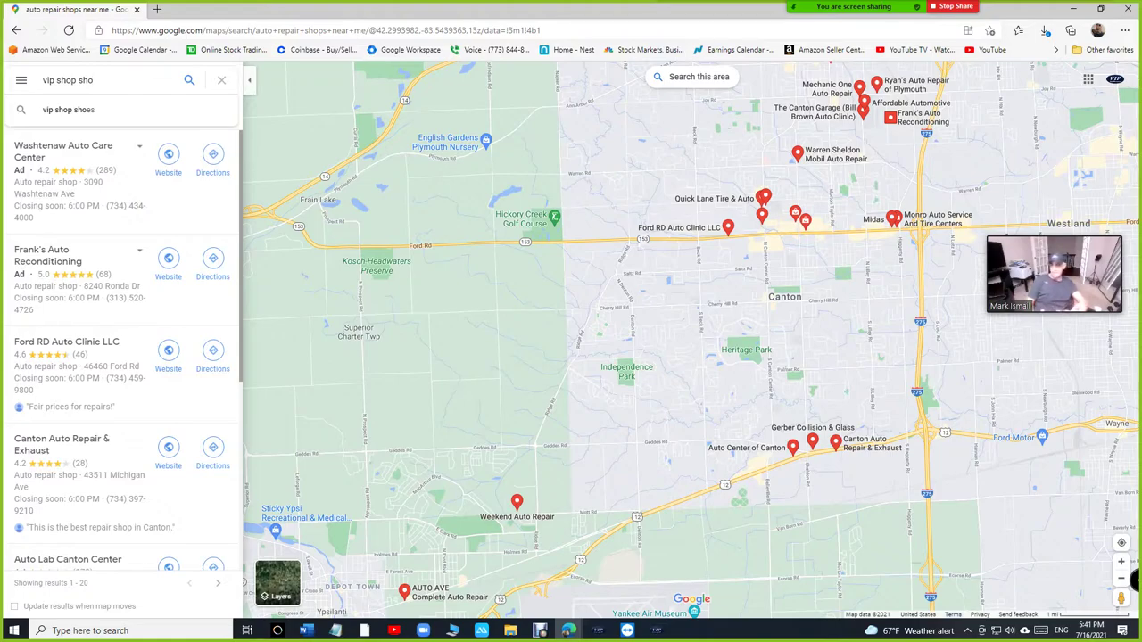
key("BackSpace")
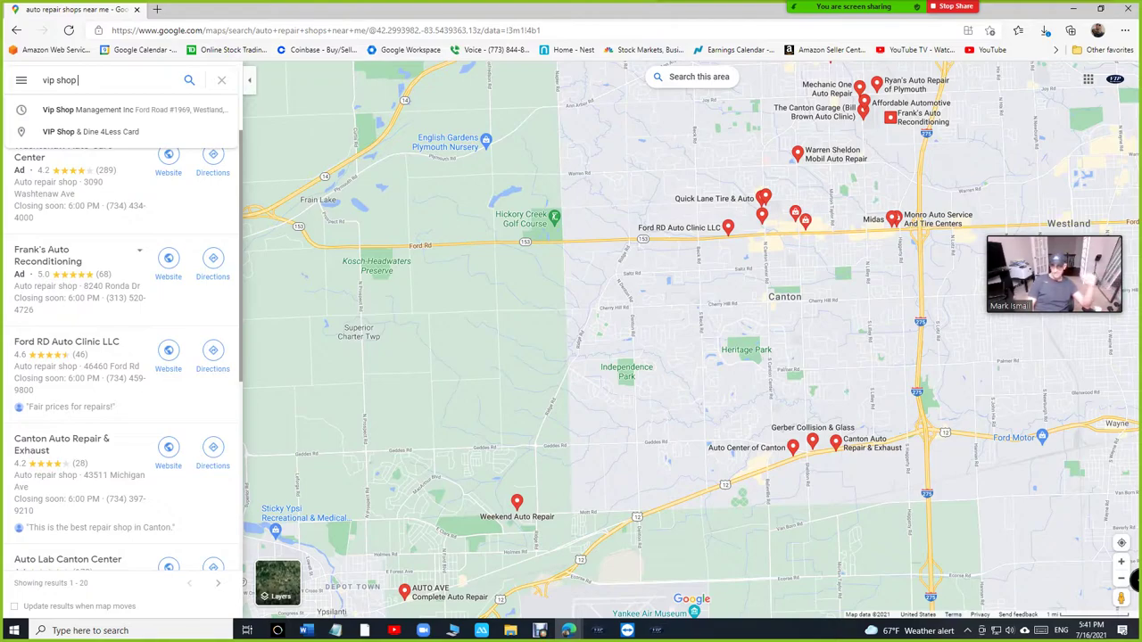
type("sho")
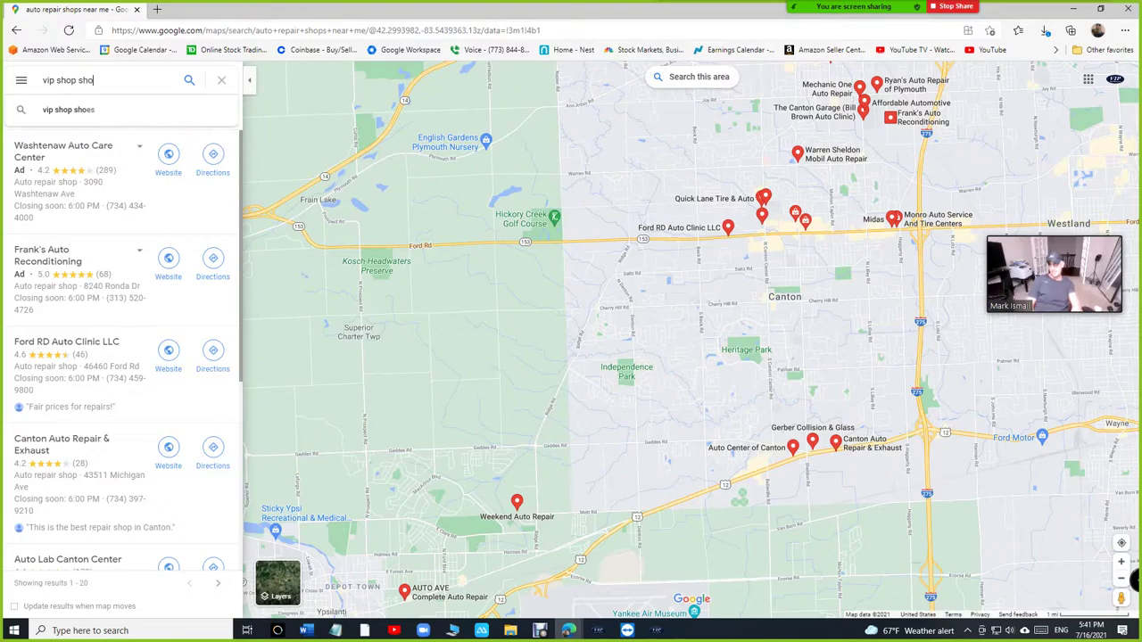
key("BackSpace")
key("BackSpace")
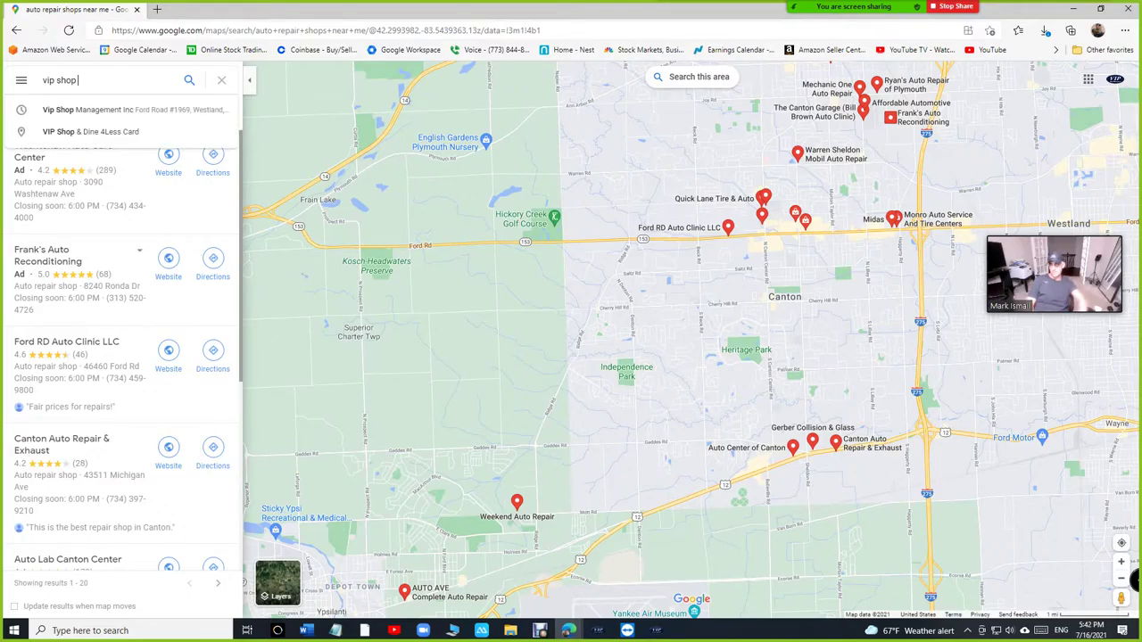
key("Down")
key("Return")
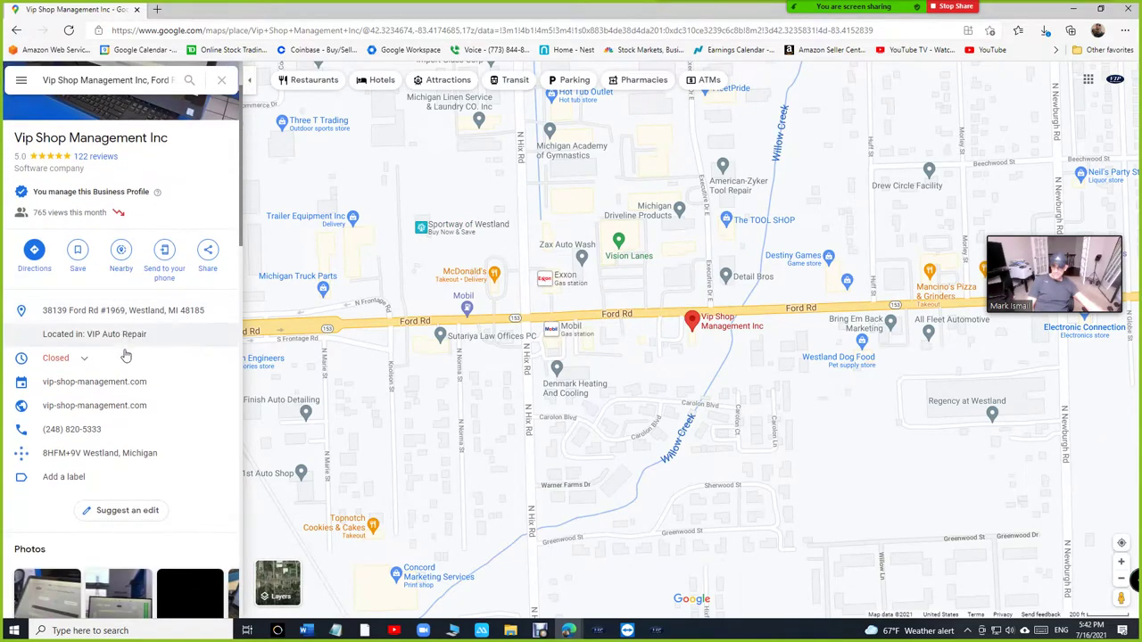
scroll(124, 351, "down", 9)
scroll(81, 448, "down", 5)
scroll(83, 442, "down", 3)
scroll(89, 346, "up", 15)
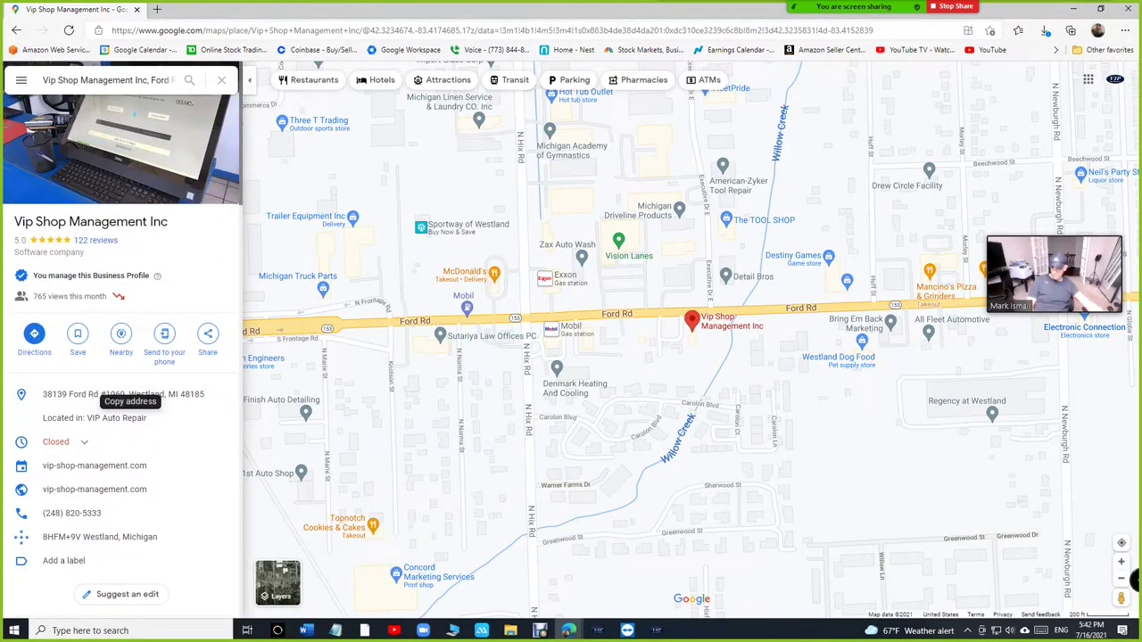
scroll(115, 434, "down", 1)
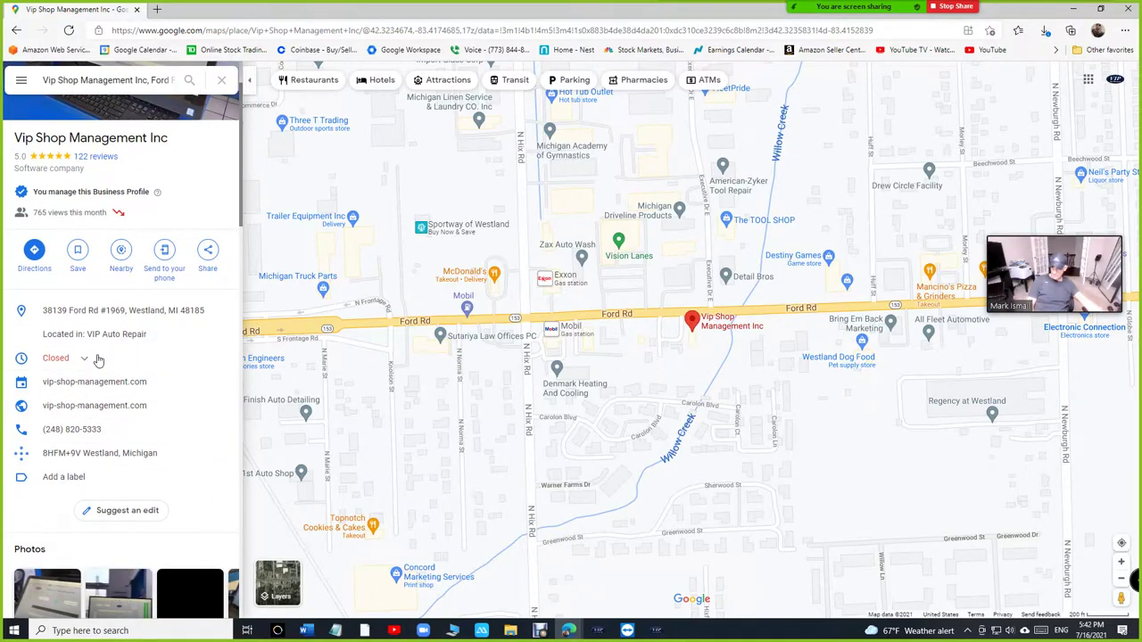
scroll(98, 359, "up", 1)
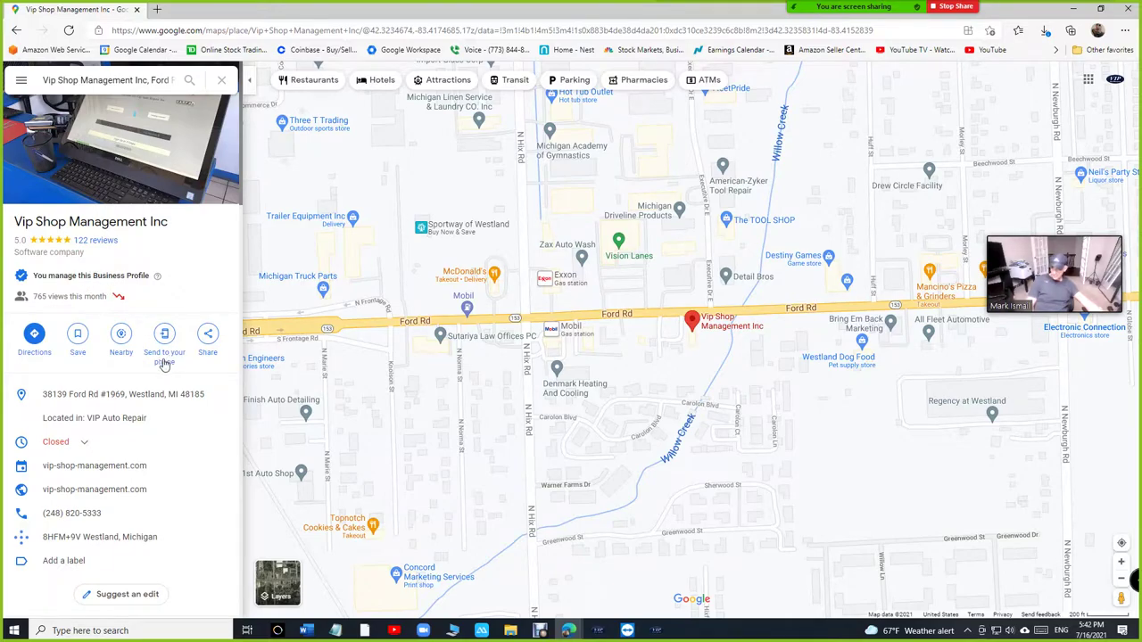
scroll(134, 384, "down", 2)
scroll(132, 387, "up", 2)
Step: Load google.com and search 'vip shop management' instead of the pasted booking link
left_click(220, 30)
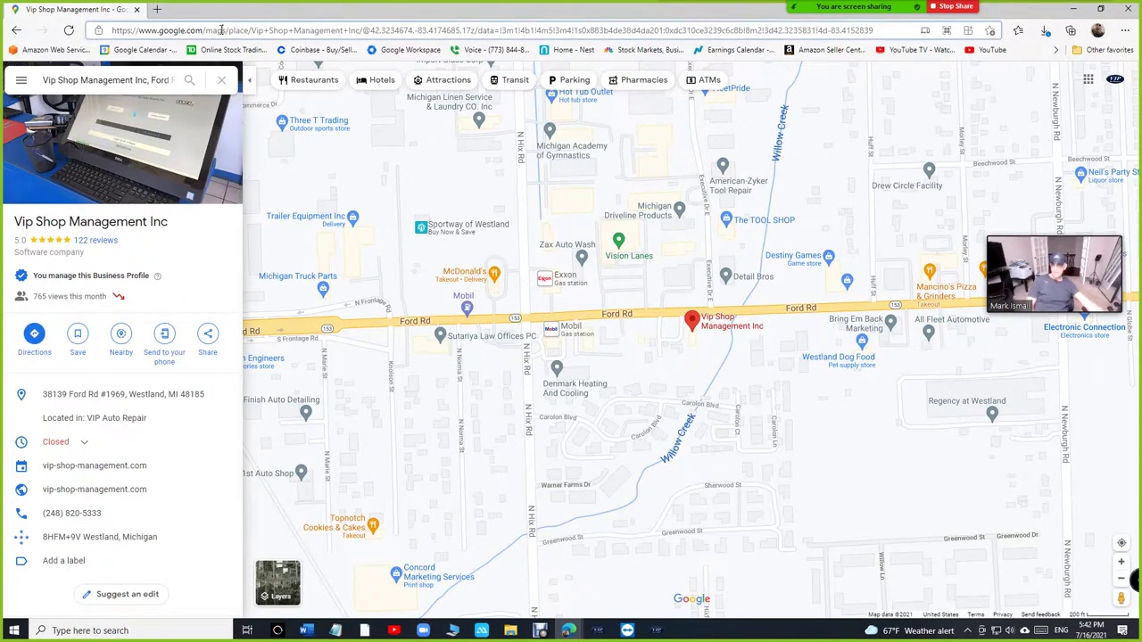
type("goo")
key("Return")
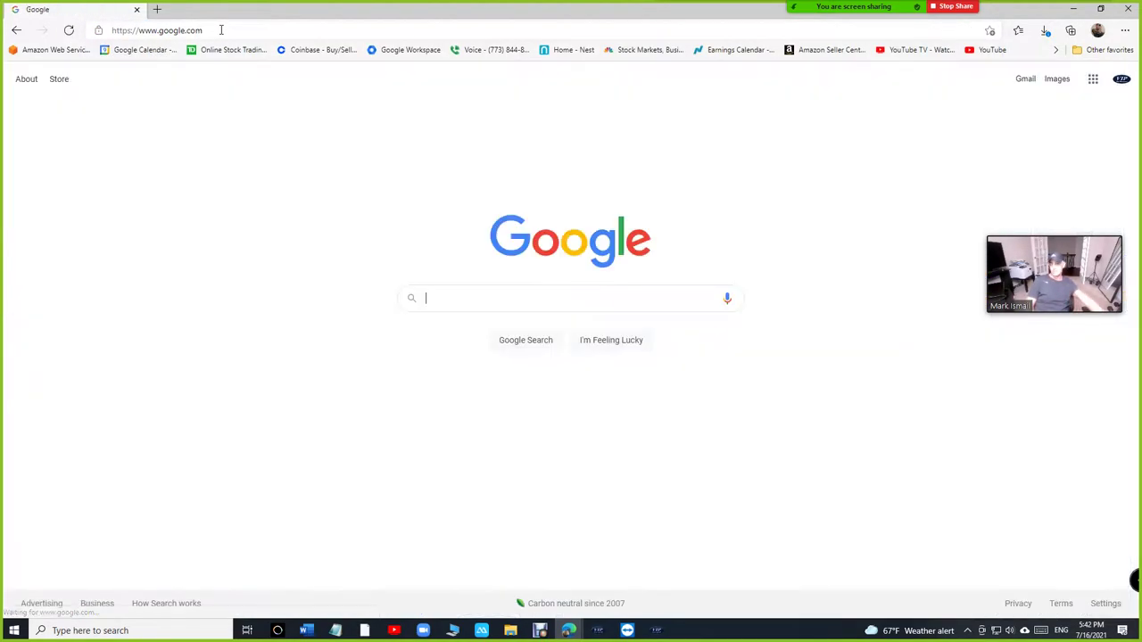
key("ctrl+v")
key("BackSpace")
key("BackSpace")
key("BackSpace")
key("BackSpace")
key("BackSpace")
key("BackSpace")
key("BackSpace")
key("BackSpace")
key("BackSpace")
key("BackSpace")
key("BackSpace")
key("BackSpace")
key("BackSpace")
key("BackSpace")
key("BackSpace")
key("BackSpace")
key("BackSpace")
key("BackSpace")
key("BackSpace")
key("BackSpace")
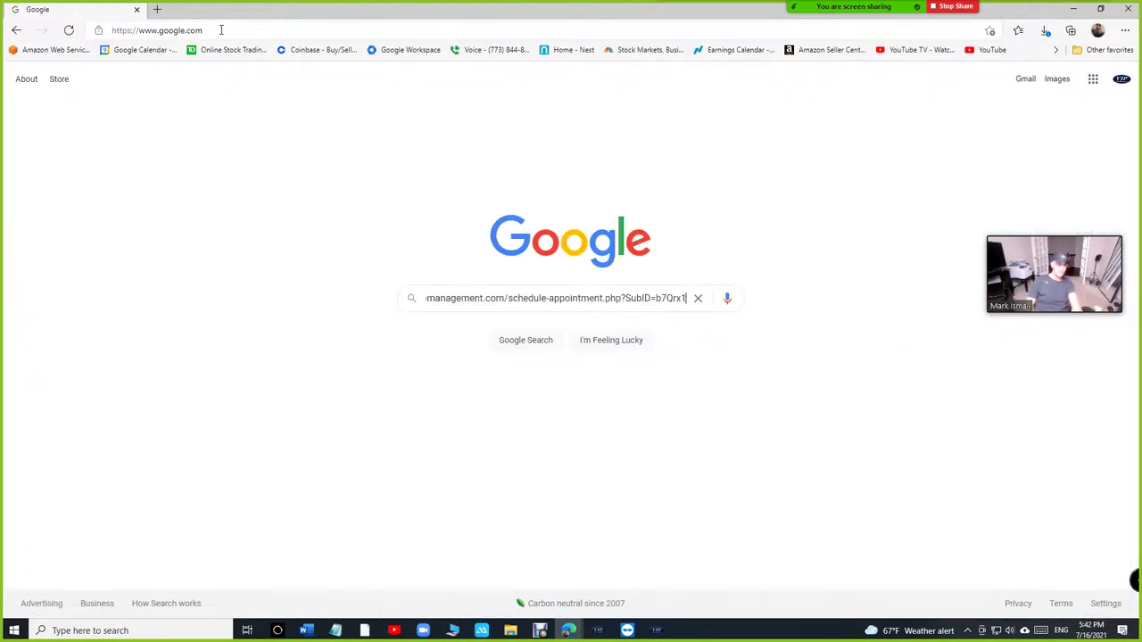
key("BackSpace")
key("BackSpace")
key("BackSpace")
key("BackSpace")
key("BackSpace")
key("BackSpace")
key("BackSpace")
key("BackSpace")
key("BackSpace")
key("BackSpace")
key("BackSpace")
key("BackSpace")
key("BackSpace")
key("BackSpace")
key("BackSpace")
key("BackSpace")
key("BackSpace")
key("BackSpace")
key("BackSpace")
key("BackSpace")
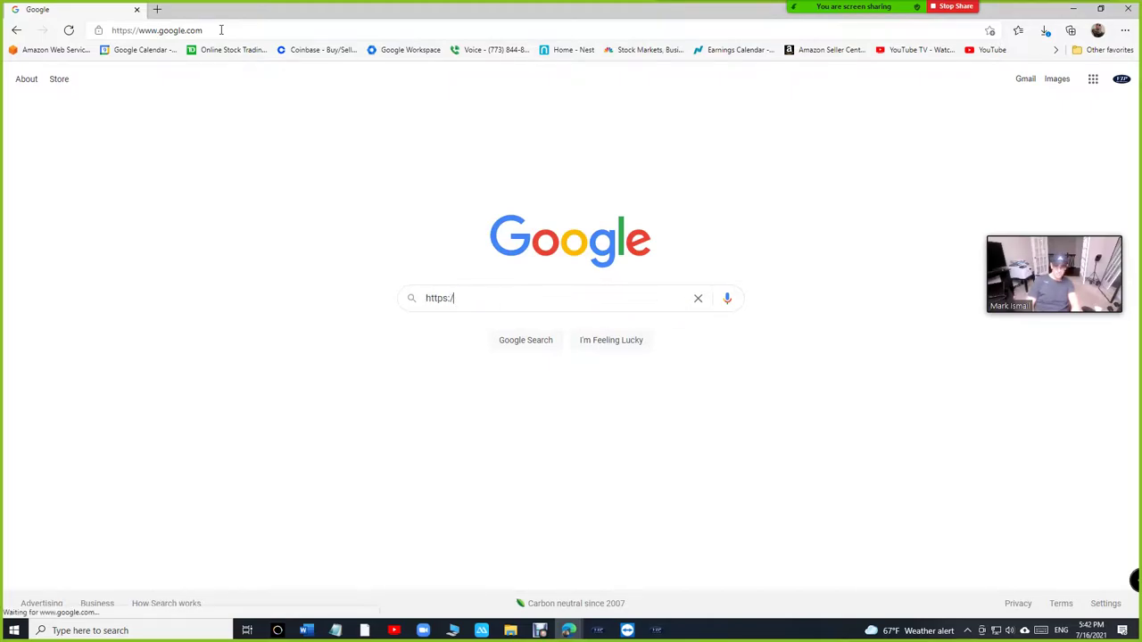
type("vip ")
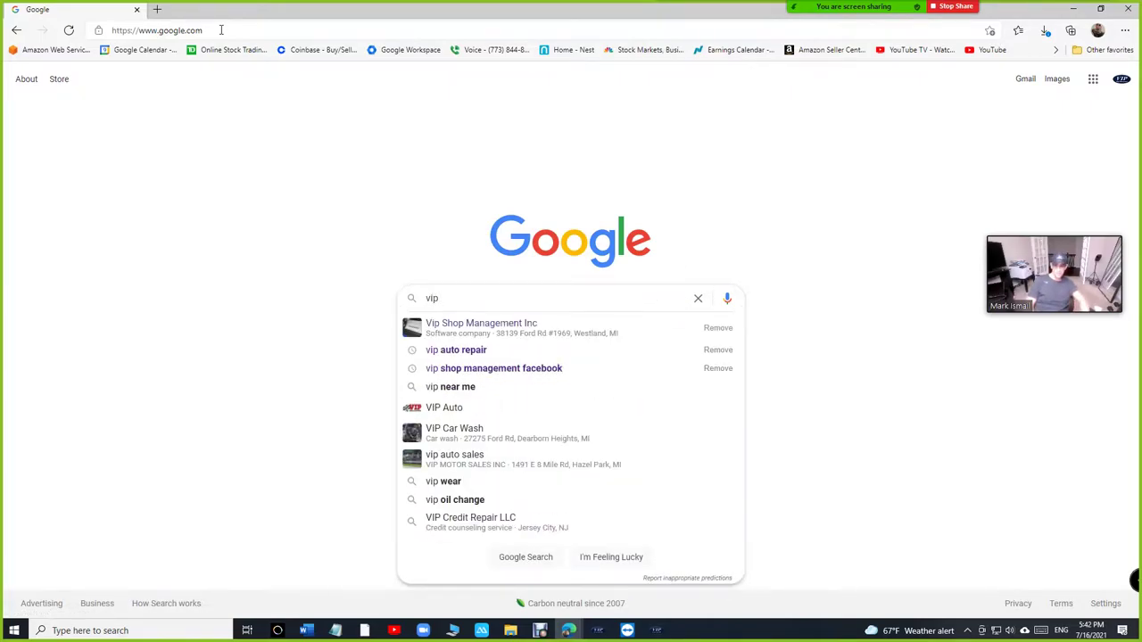
type("shop management")
key("Return")
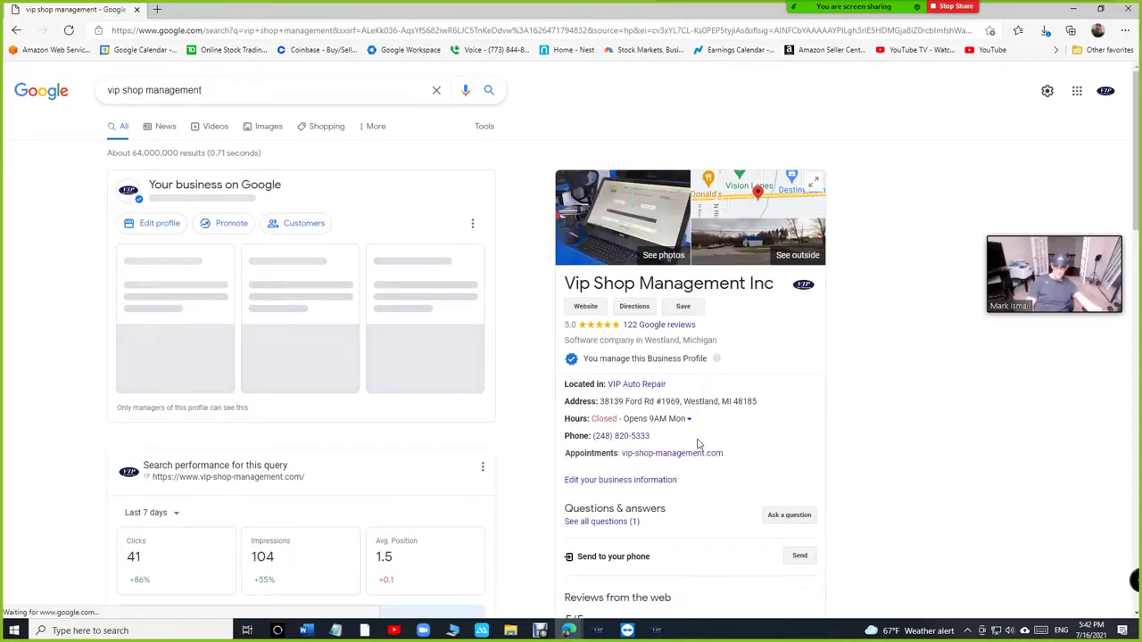
Step: Highlight the shop name and address in the results, then switch back to VIP Shop Management
left_click_drag(575, 457, 640, 461)
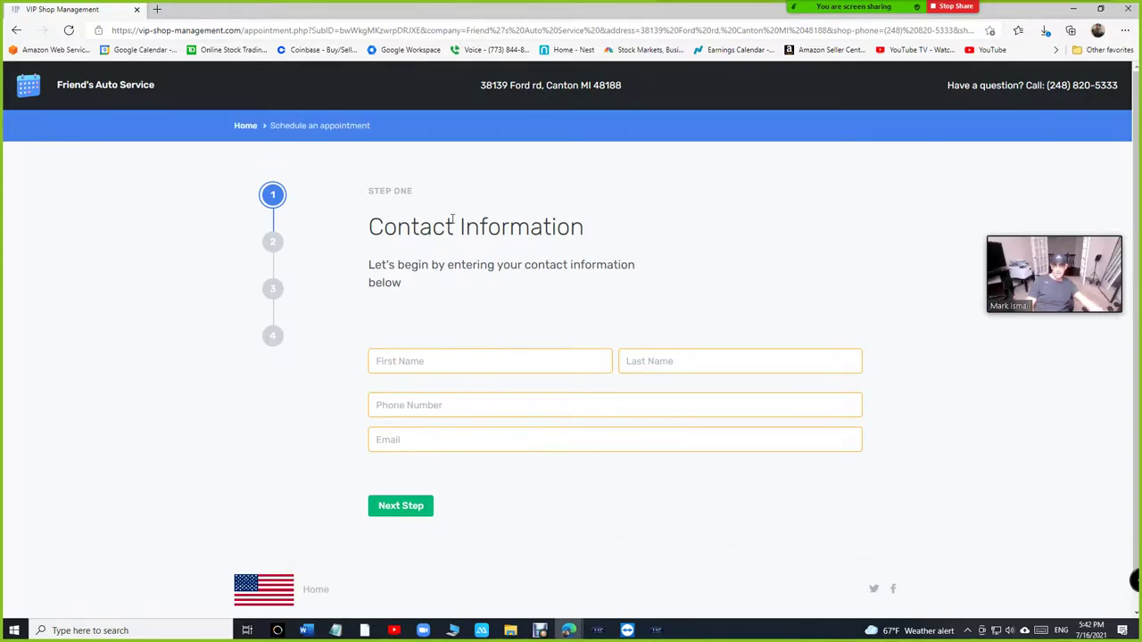
left_click_drag(166, 87, 62, 86)
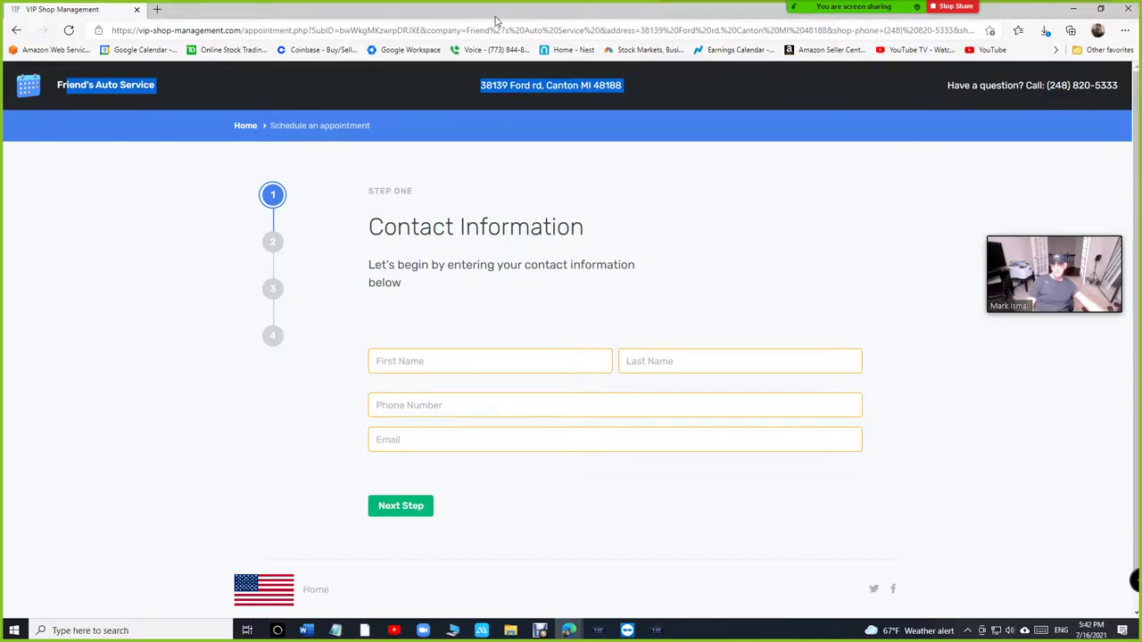
key("alt+Tab")
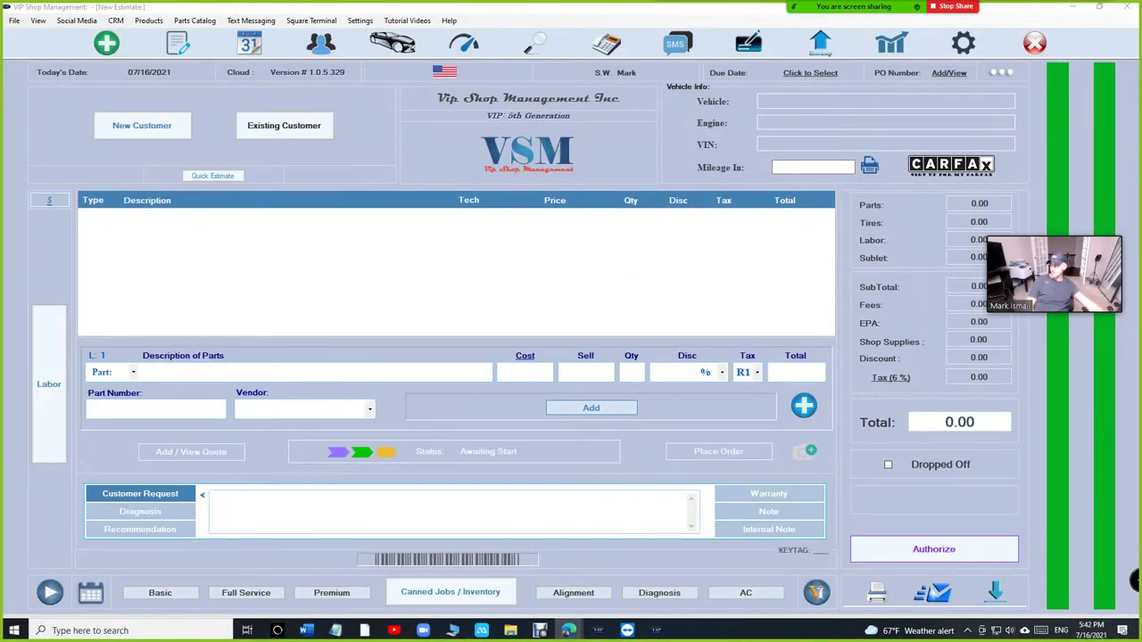
Step: Copy the online appointment request link from Settings and get a new Edge window ready
left_click(357, 21)
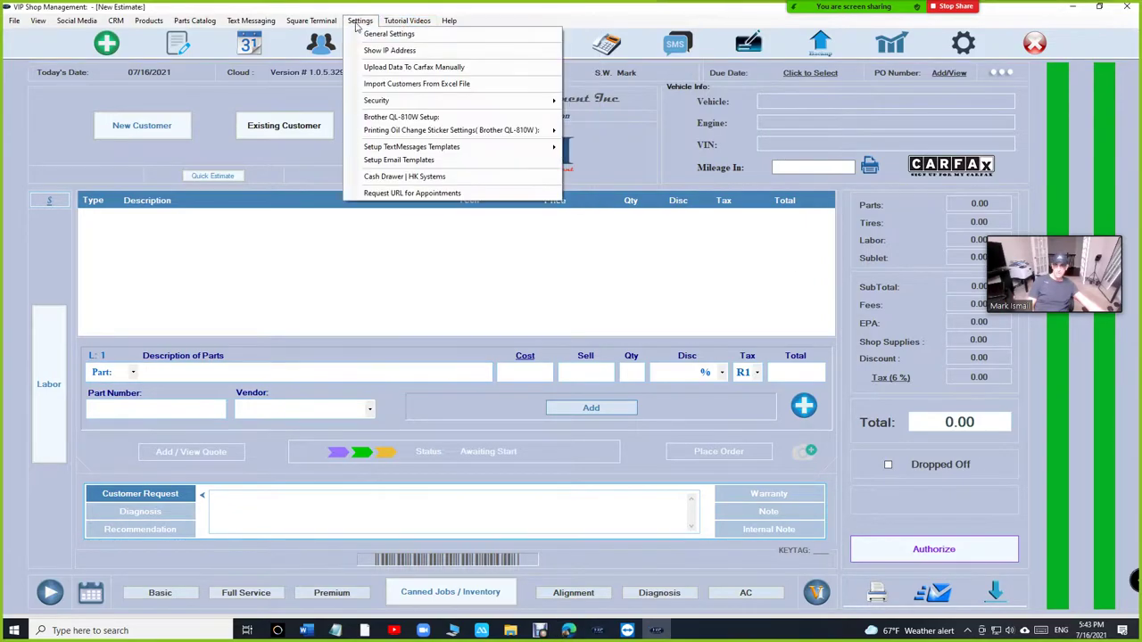
left_click(412, 193)
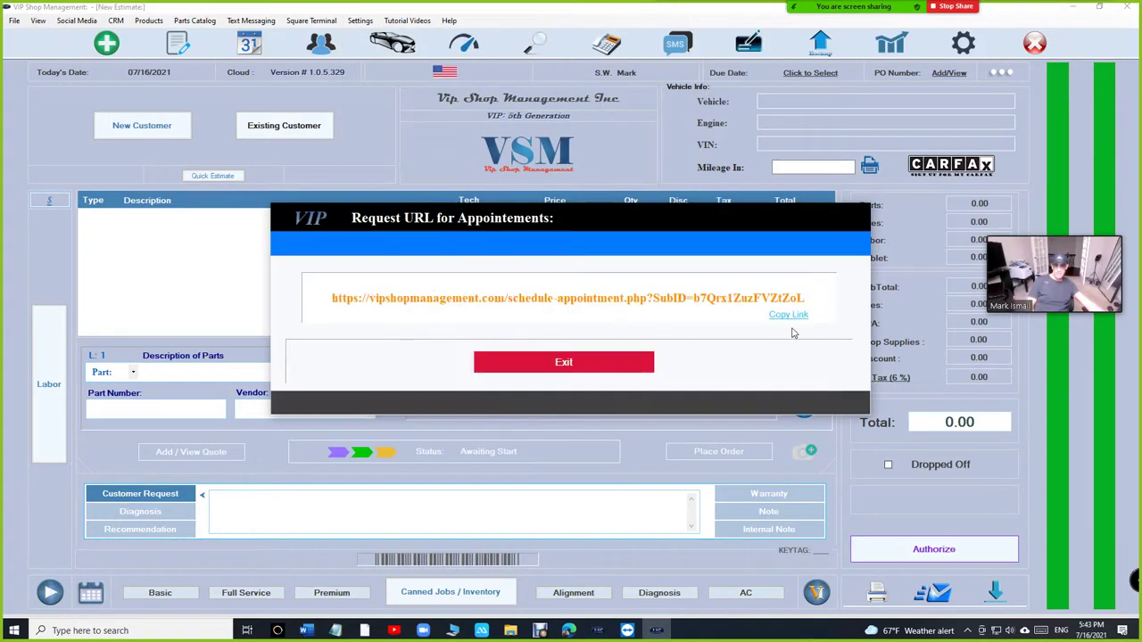
left_click(789, 315)
left_click(563, 362)
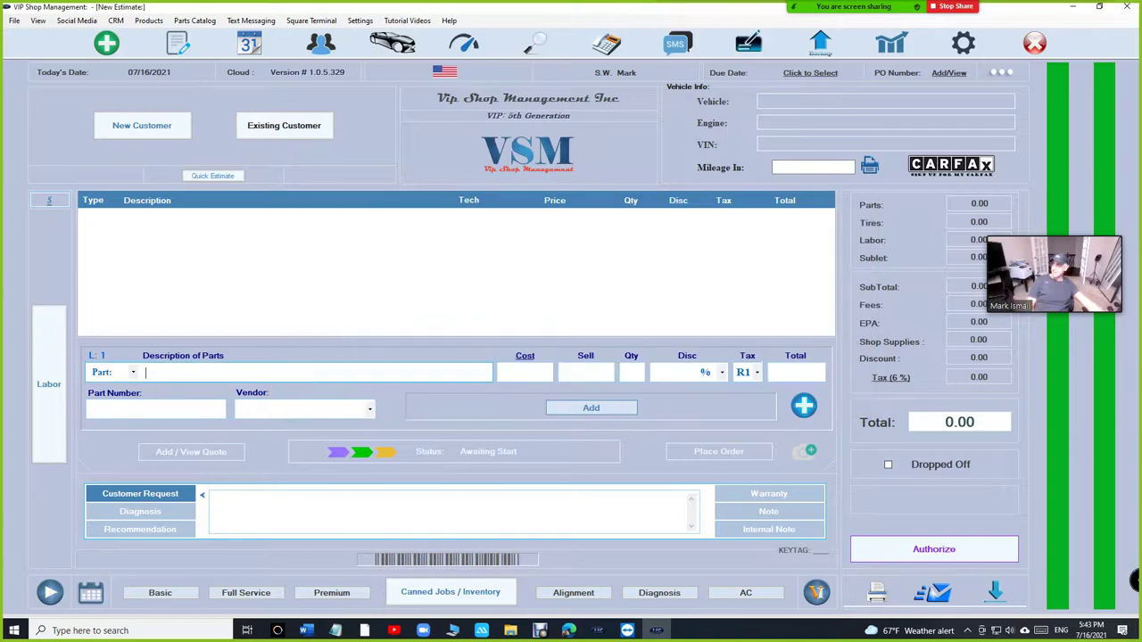
left_click(215, 93)
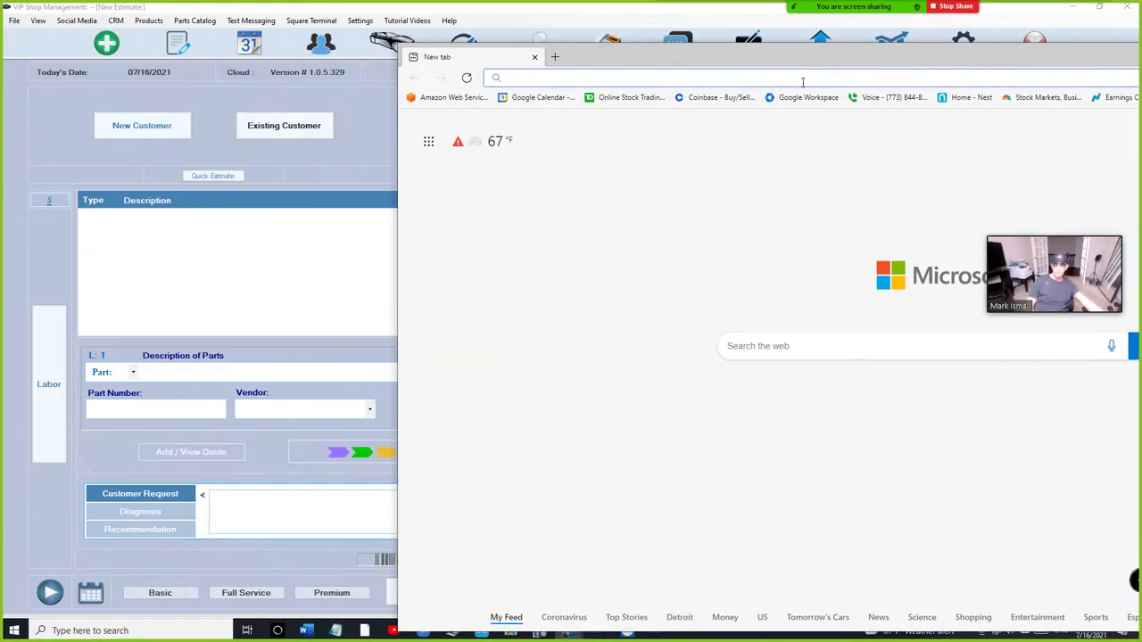
Step: Load the copied appointment booking link in the maximized Edge window
double_click(664, 57)
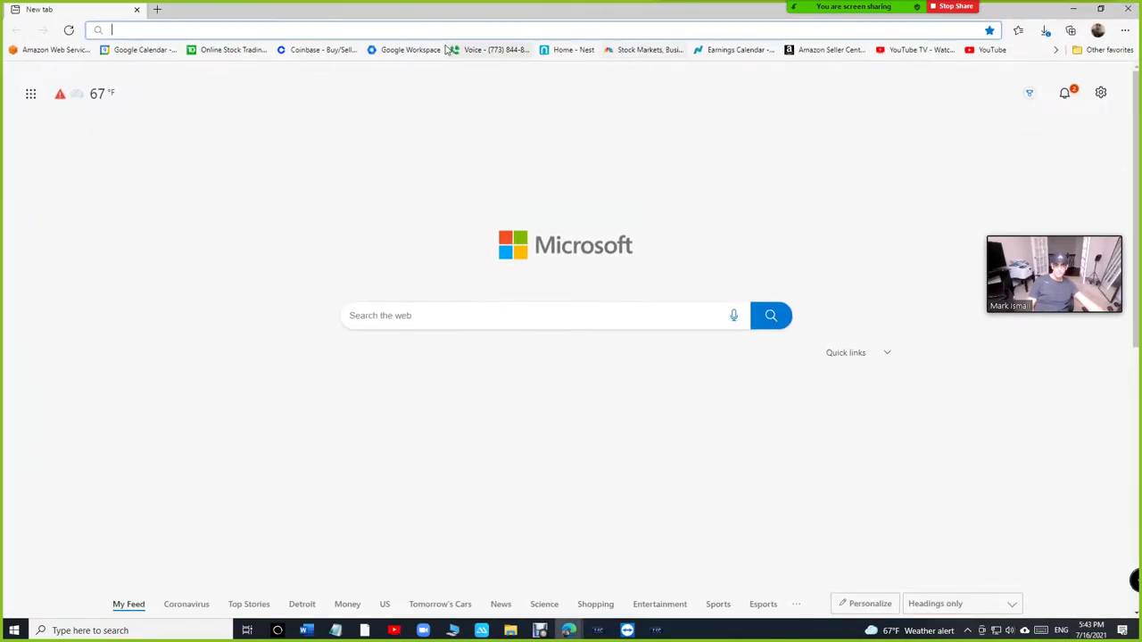
left_click(444, 32)
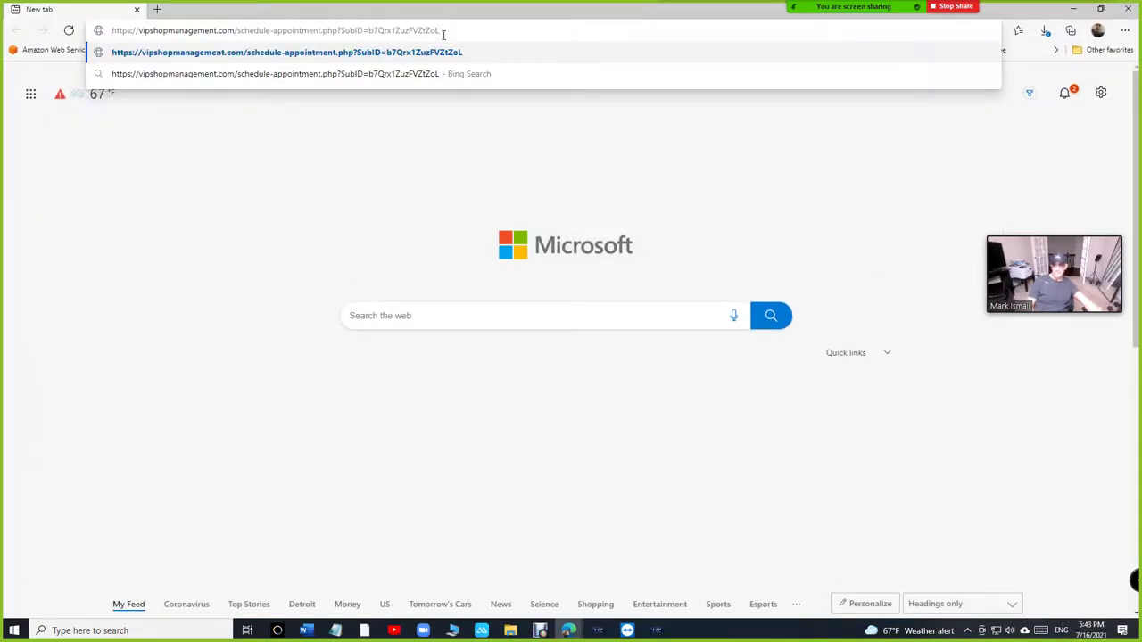
key("Return")
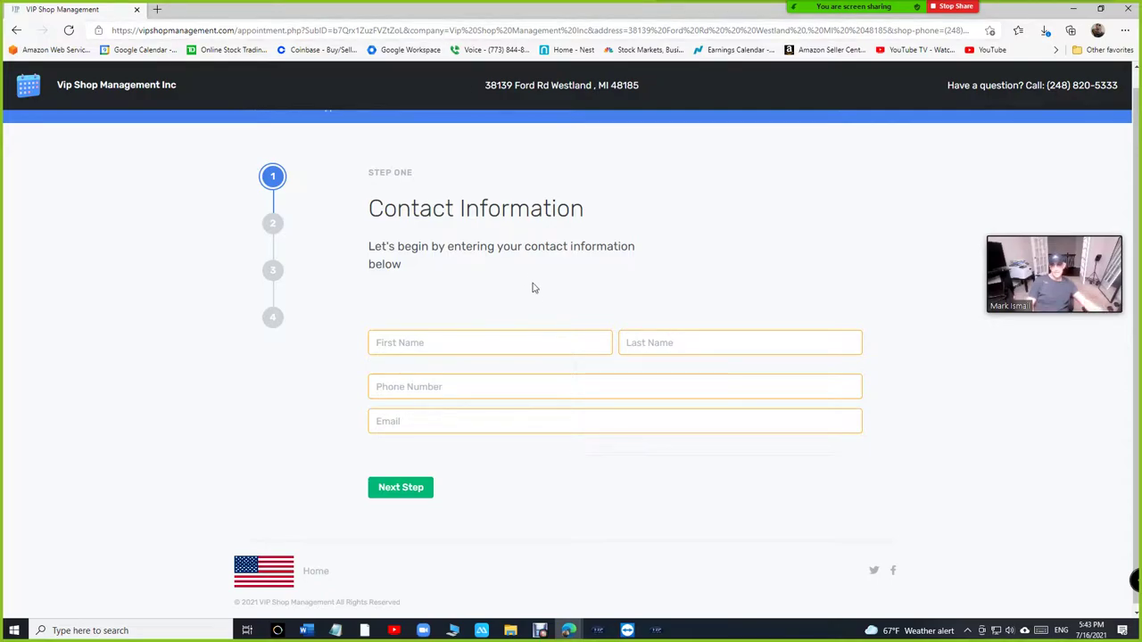
Step: Fill in the customer's first name, last name, phone number and e-mail address
left_click(513, 350)
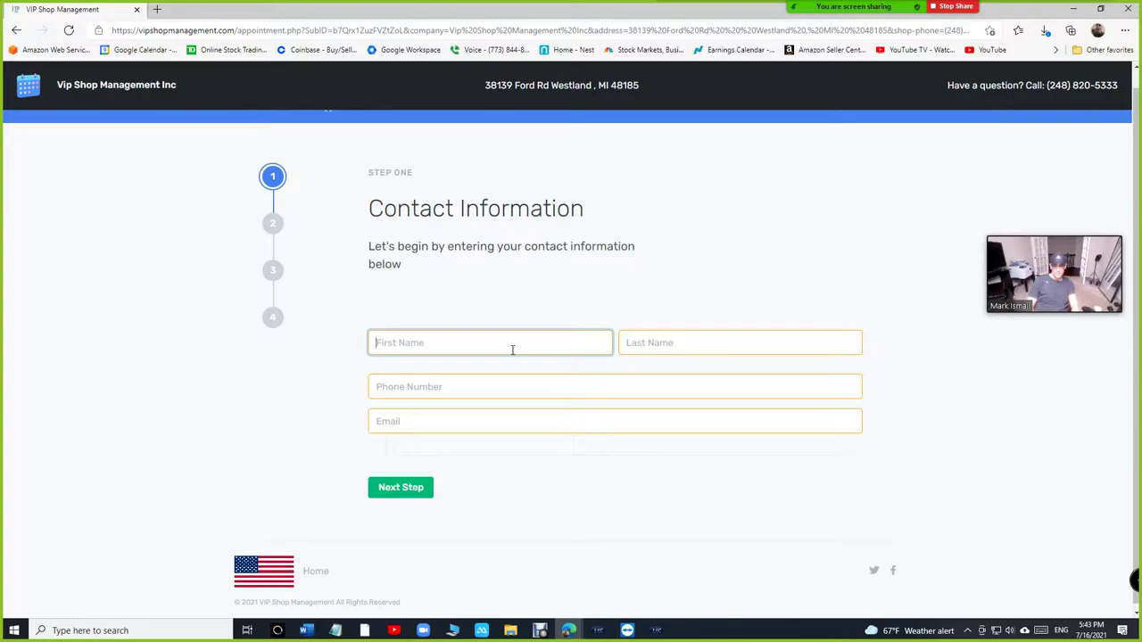
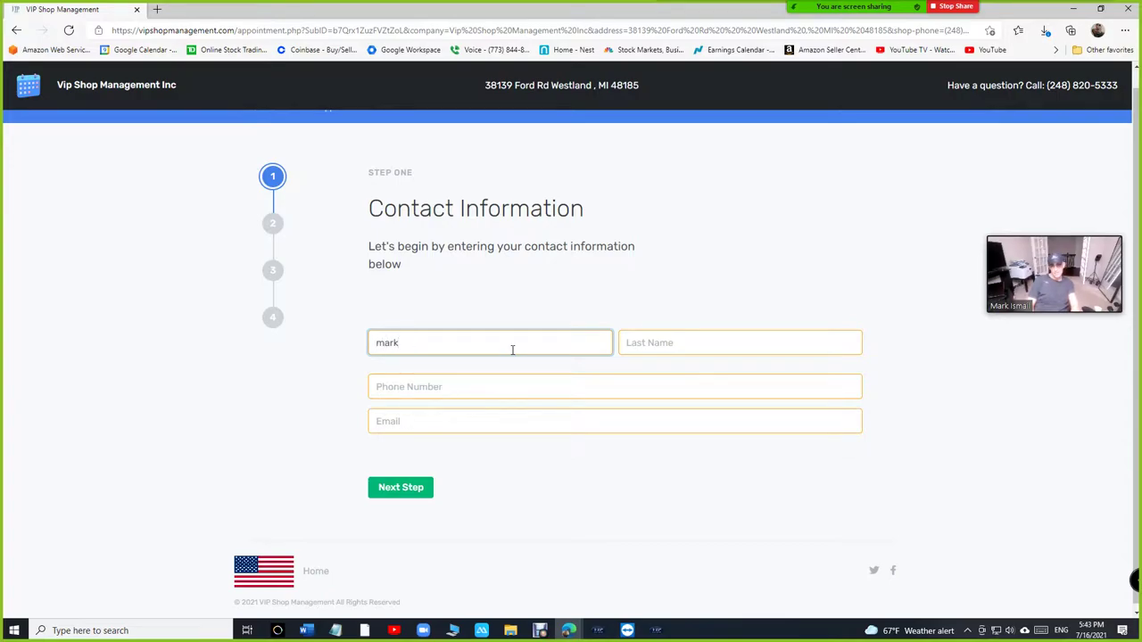
key("Tab")
key("Tab")
type("2488")
key("Tab")
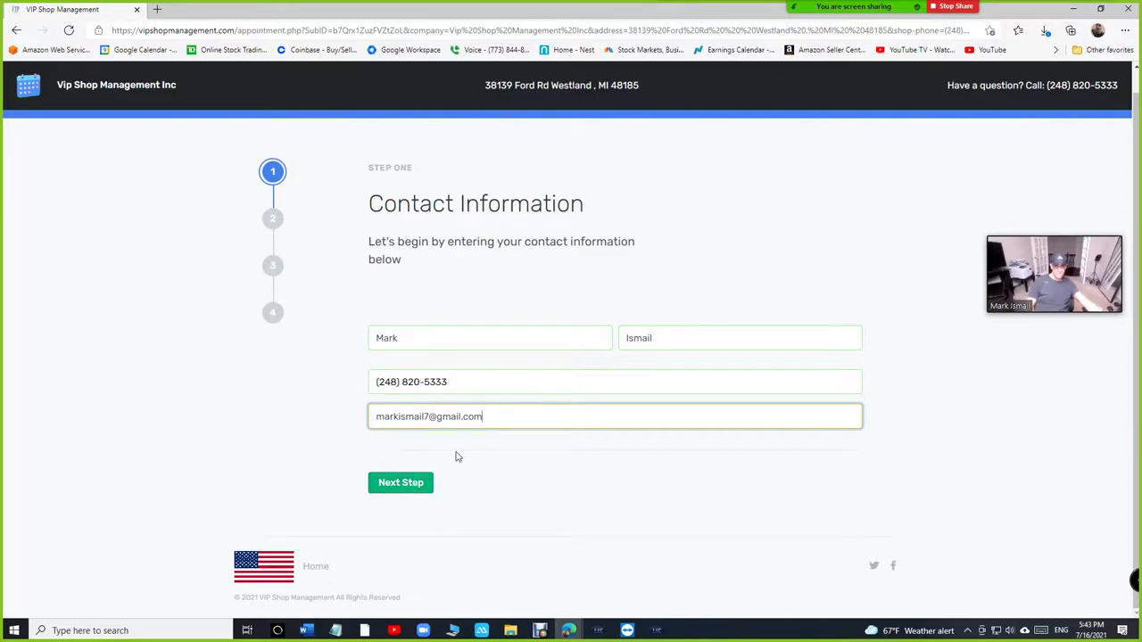
Step: Enter license plate VSM on the vehicle information step
left_click(415, 484)
left_click(529, 406)
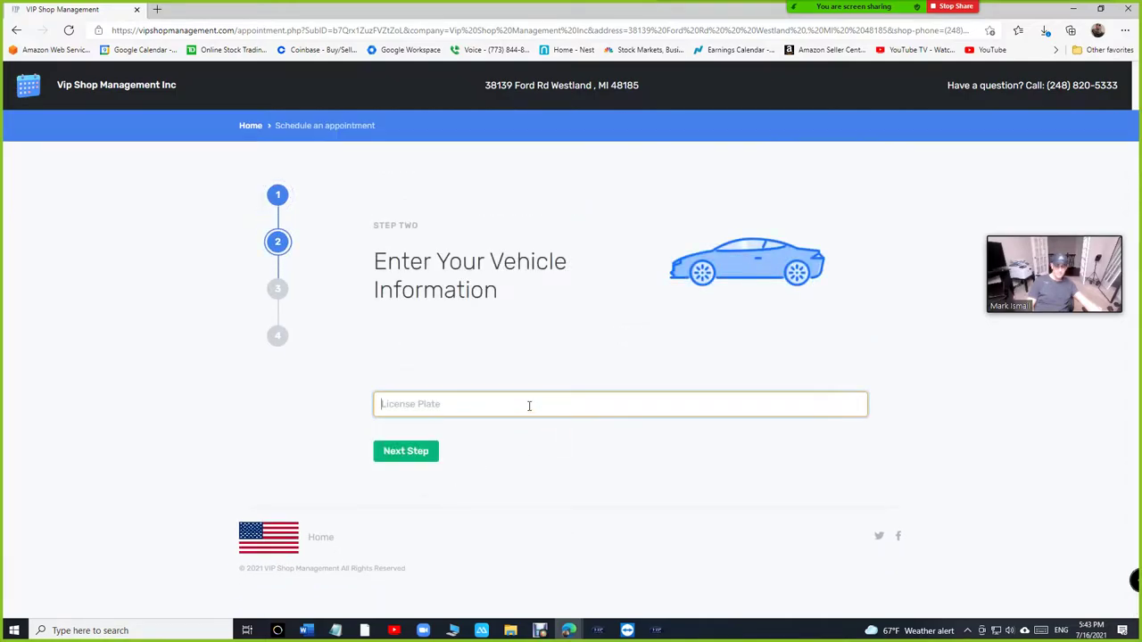
type("vsm")
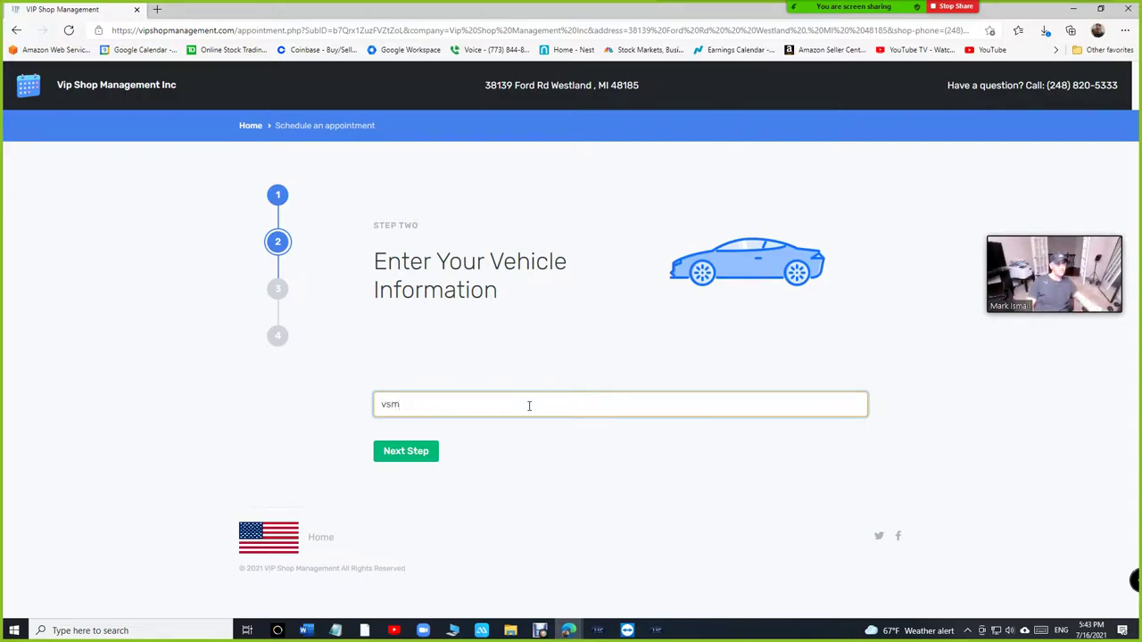
Step: Choose July 16, 2021 at 12:00 p.m. as the appointment date and time
left_click(402, 453)
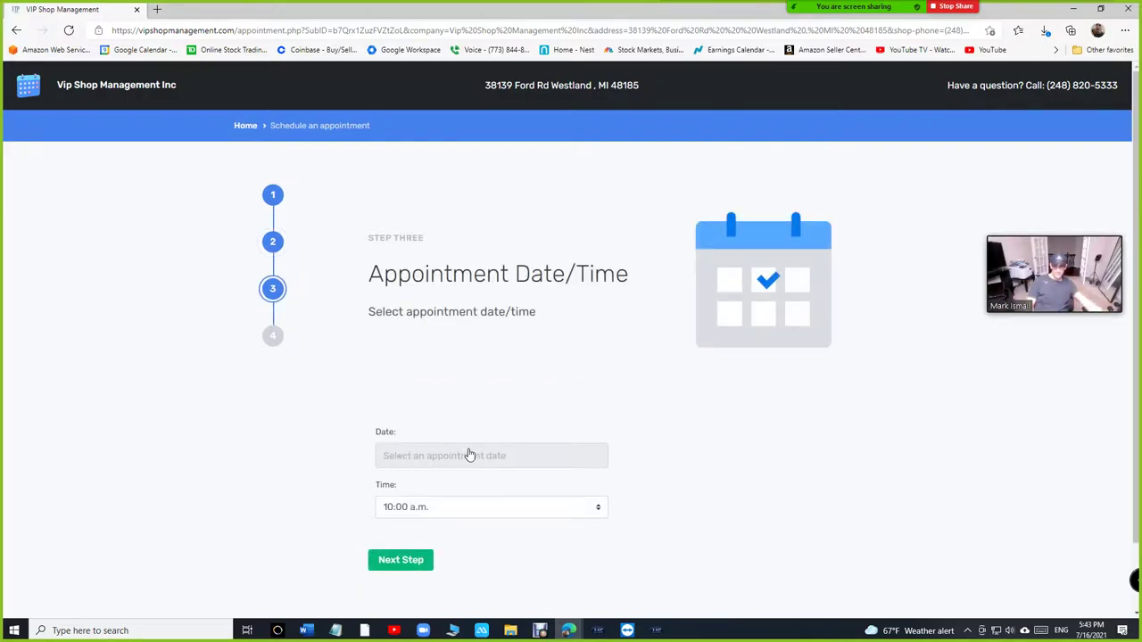
left_click(471, 454)
left_click(515, 383)
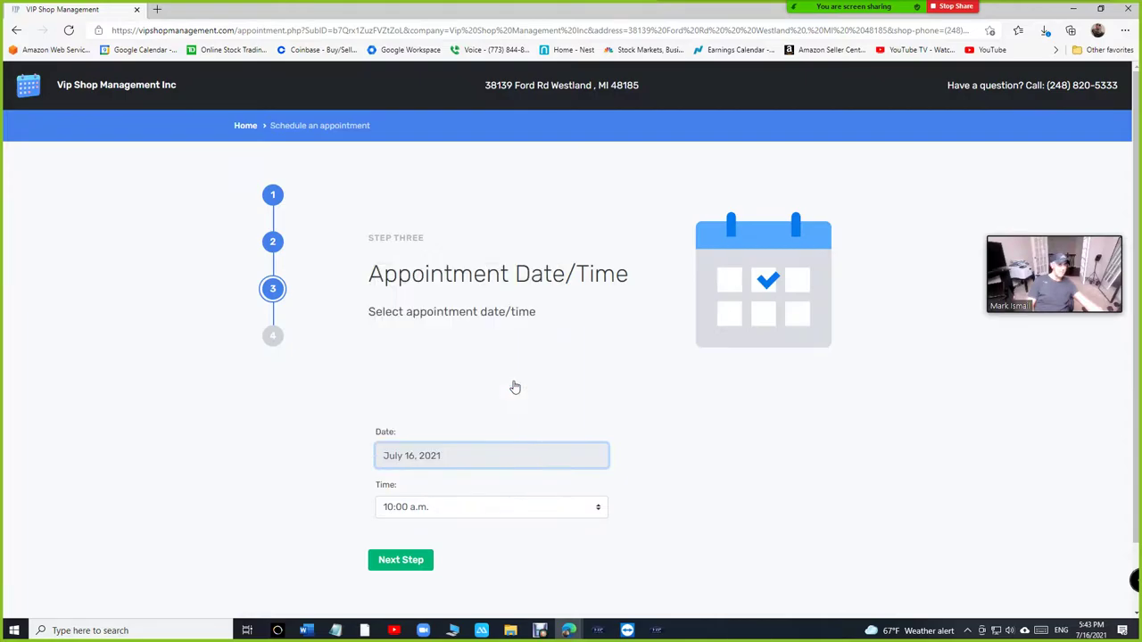
left_click(501, 513)
left_click(470, 433)
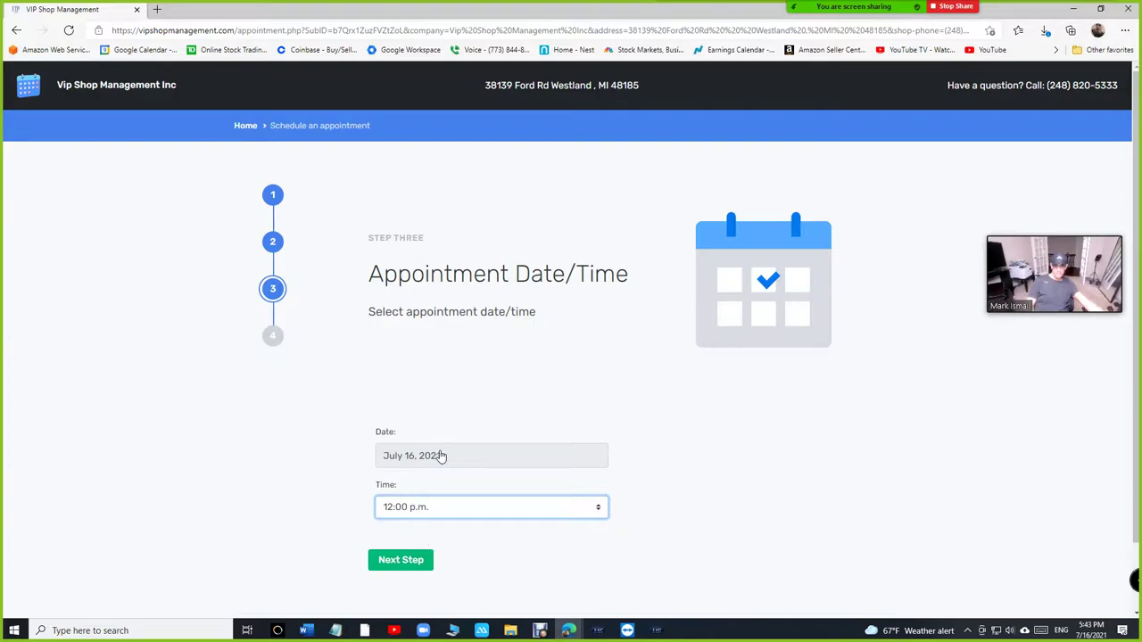
Step: Add the comment 'oil change', submit the request, and return to the shop software
left_click(406, 560)
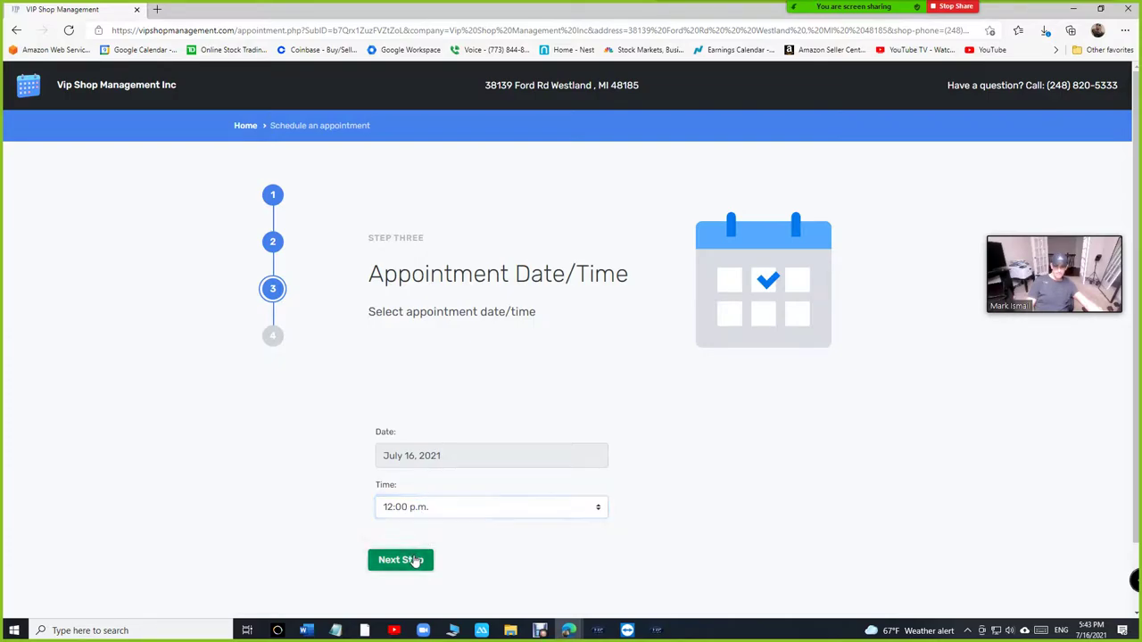
left_click(467, 397)
type("o")
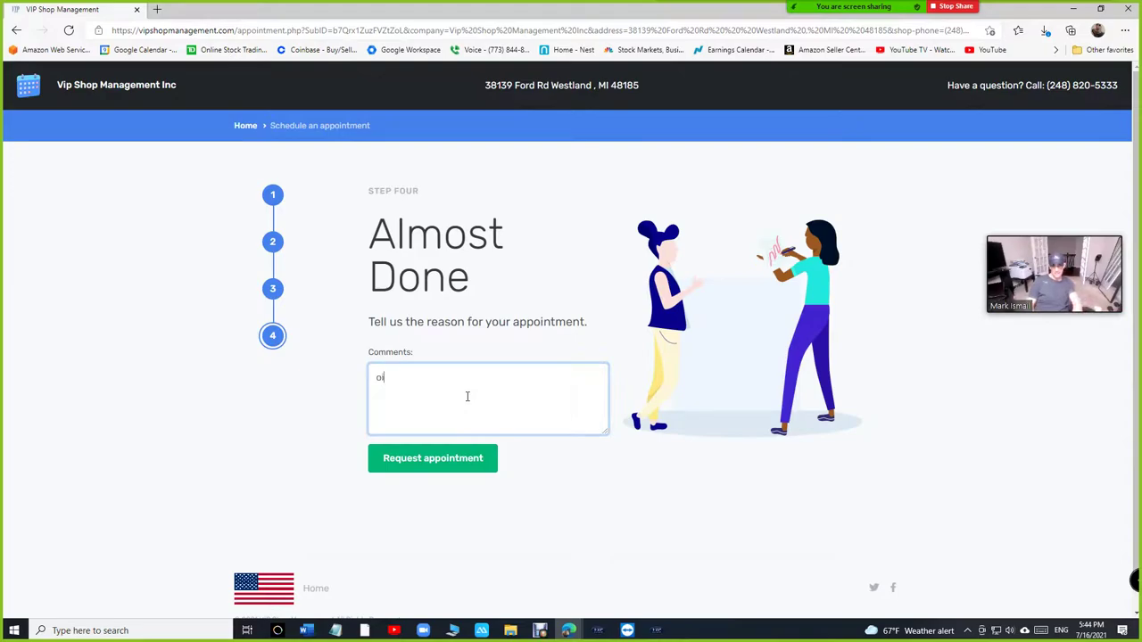
type("il change")
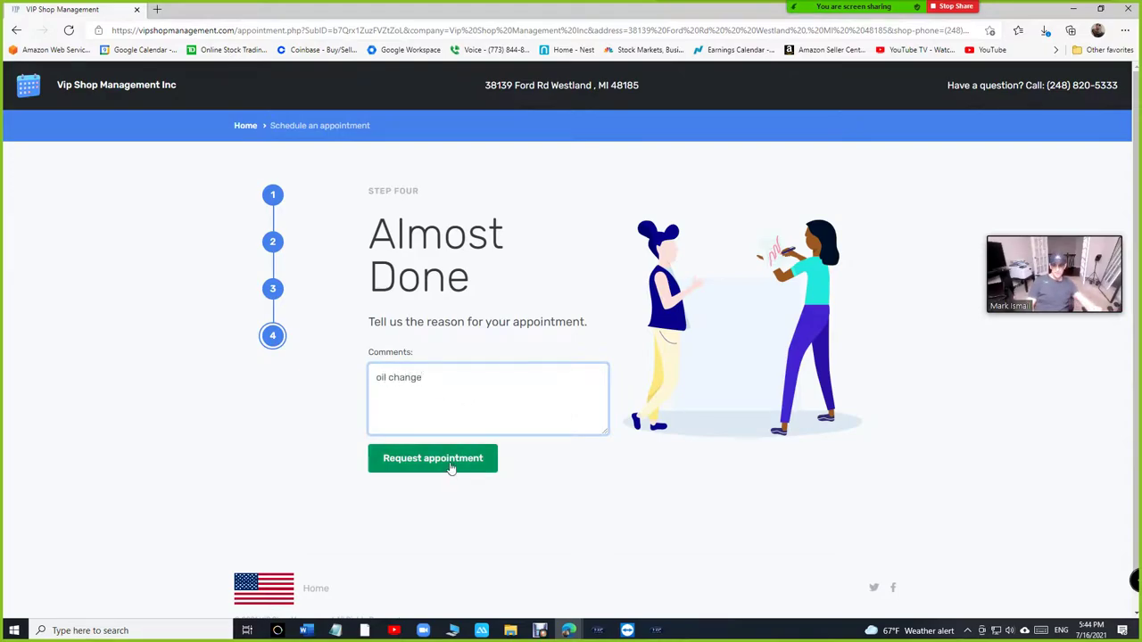
left_click(451, 468)
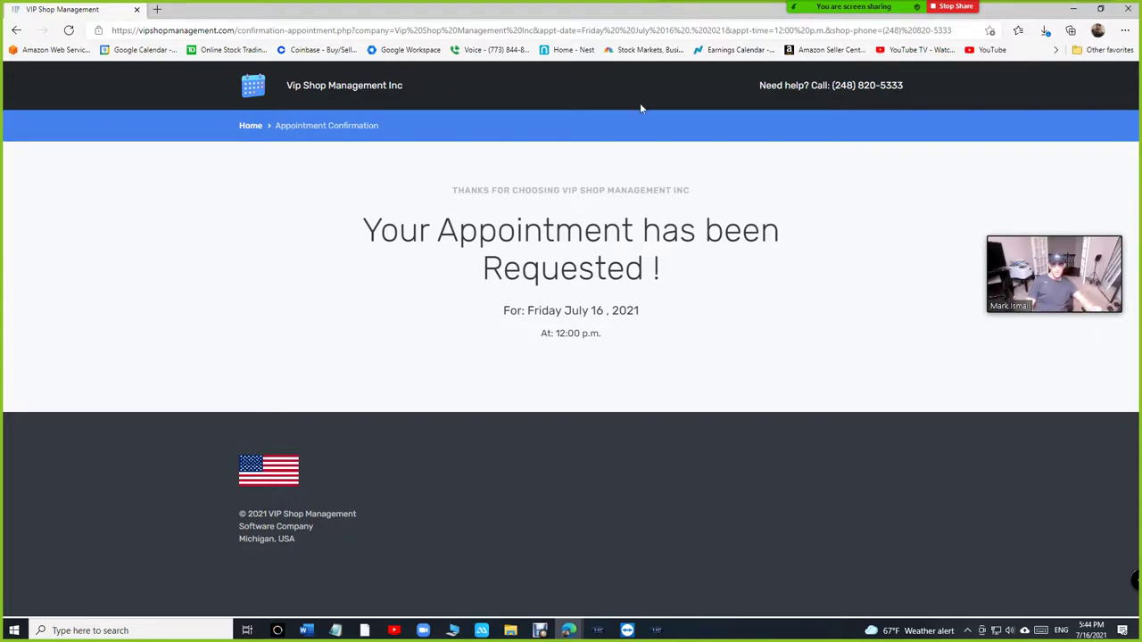
key("alt+Tab")
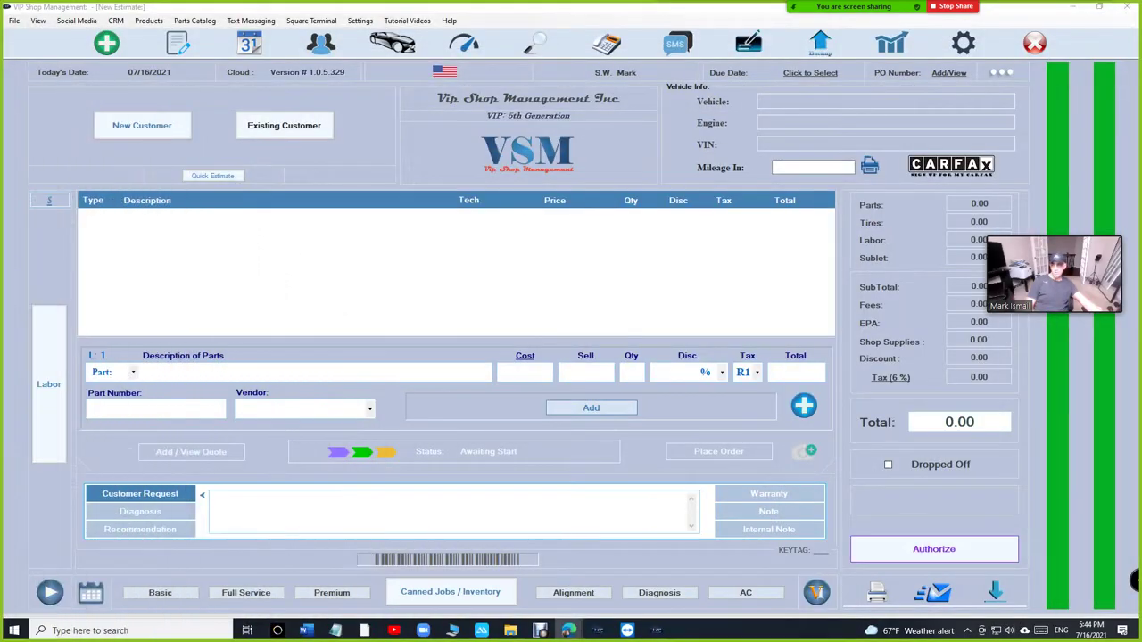
Step: Open the shop calendar to view the July 16, 12:00 p.m. oil change request for the Jeep
left_click(178, 43)
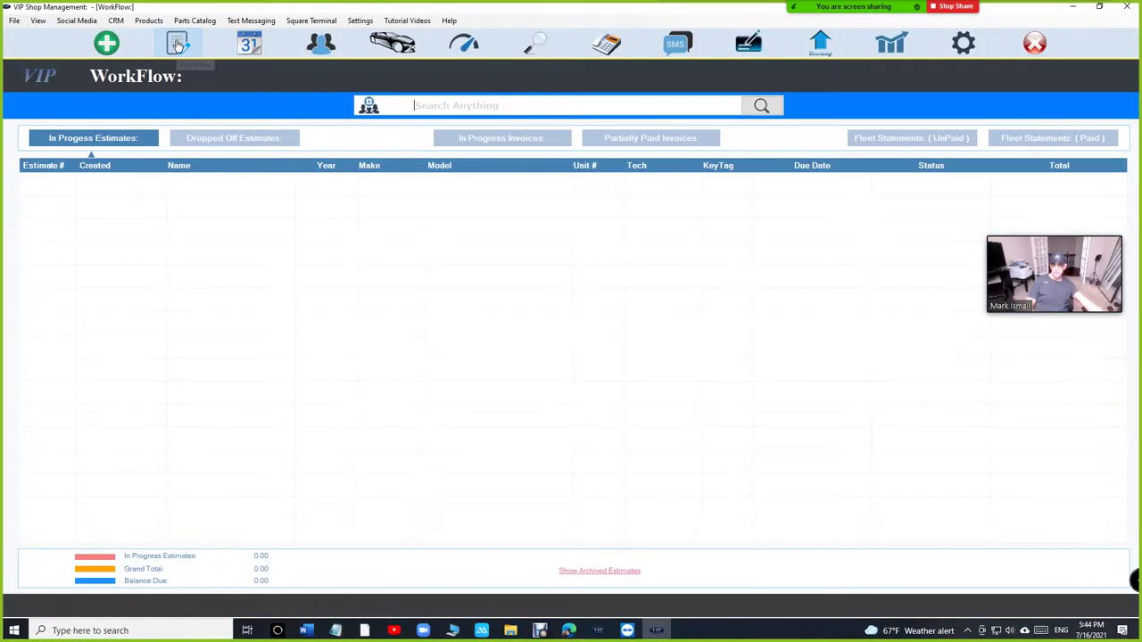
left_click(249, 43)
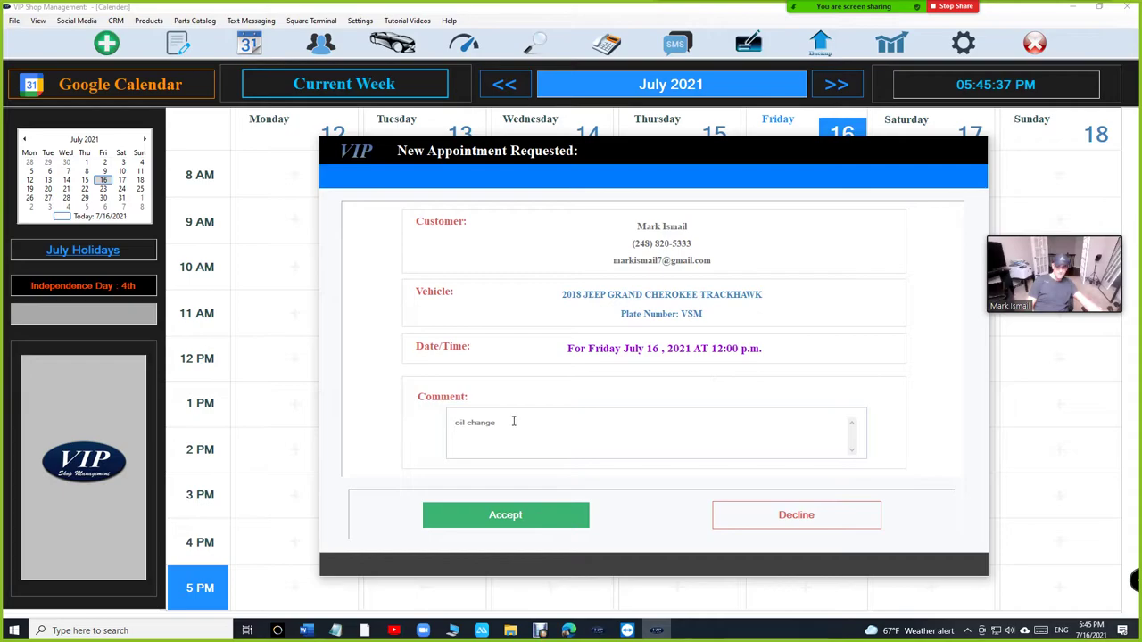
left_click_drag(512, 422, 369, 433)
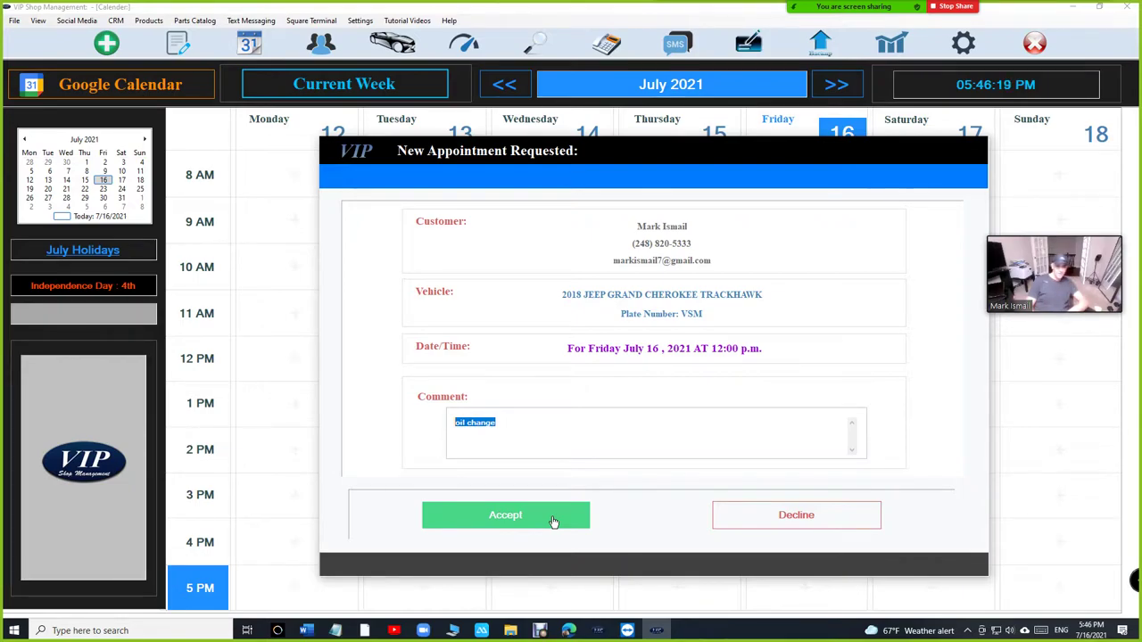
Step: Accept the oil change, e-mail the customer a confirmation, and reopen the Friday 12 PM appointment
left_click(550, 522)
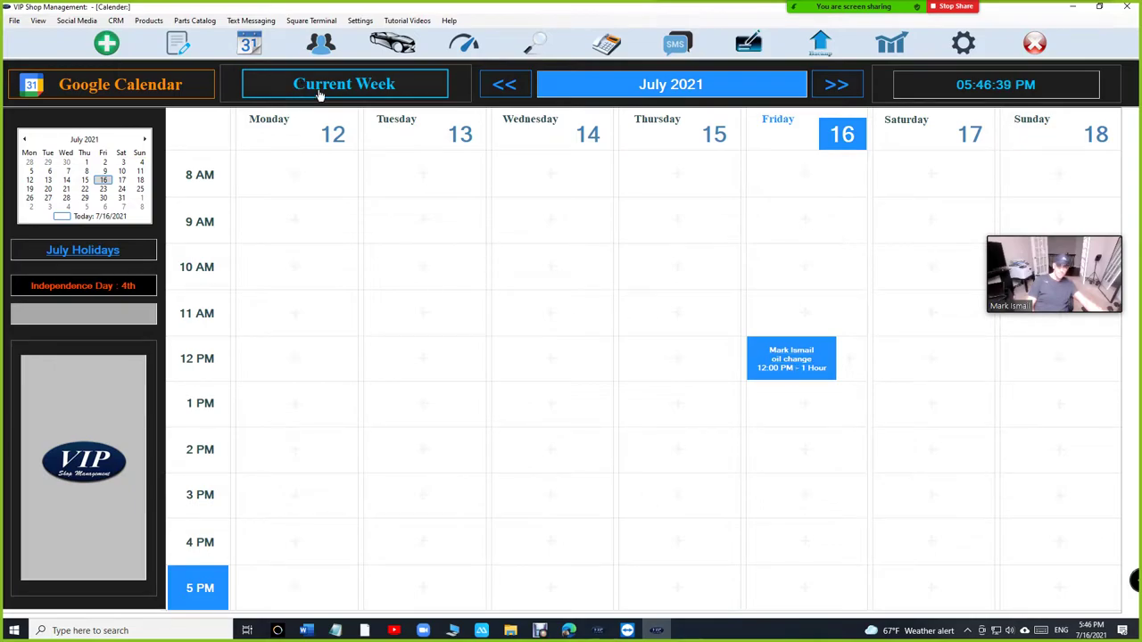
left_click(814, 375)
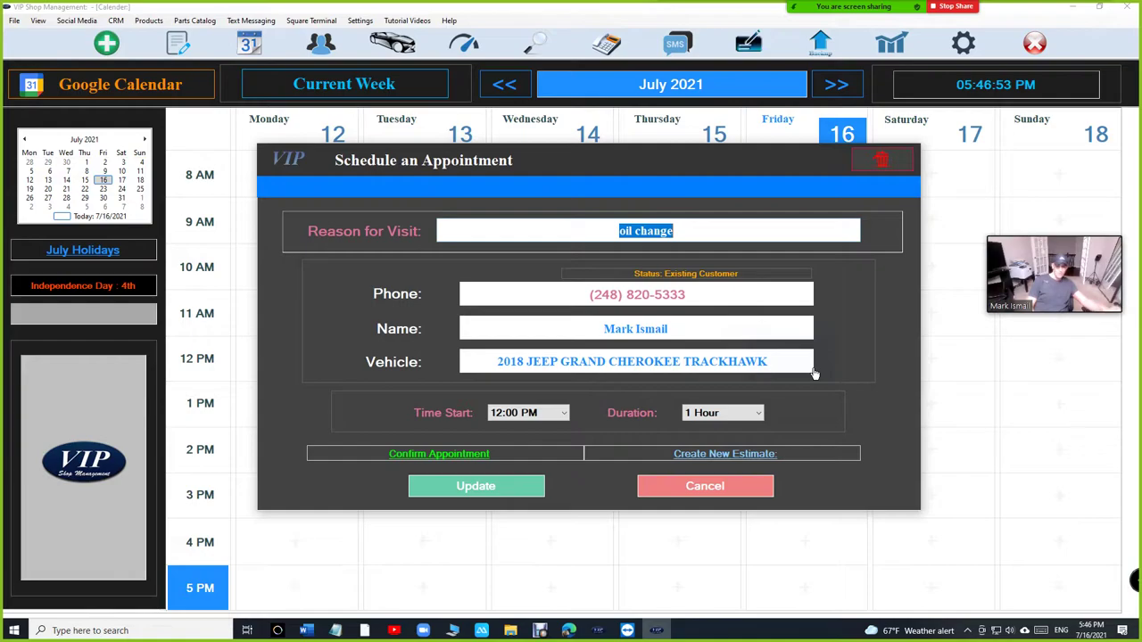
left_click(423, 455)
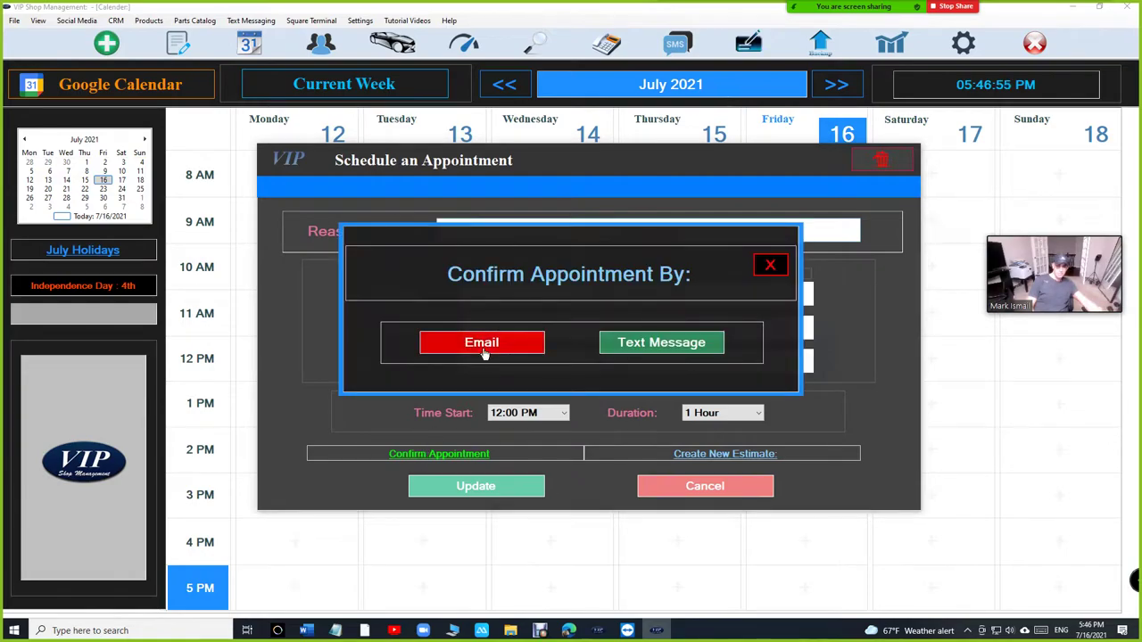
left_click(483, 349)
left_click(426, 492)
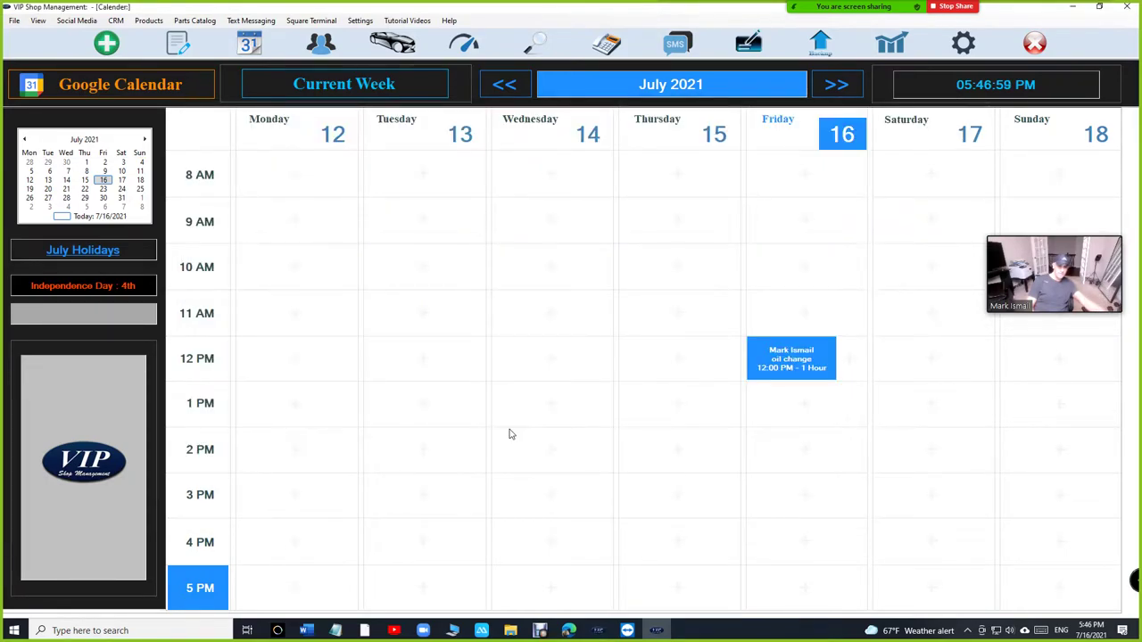
left_click(774, 369)
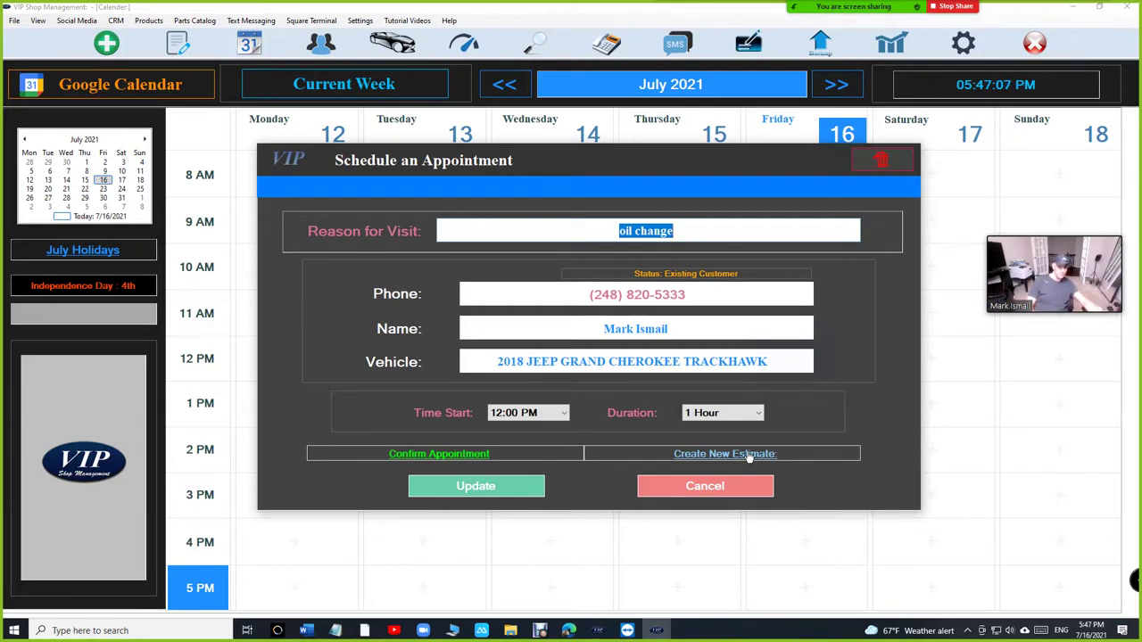
Step: Create an estimate from the appointment for the 2018 Jeep Grand Cherokee Trackhawk, showing Oil Change
left_click(747, 455)
double_click(508, 195)
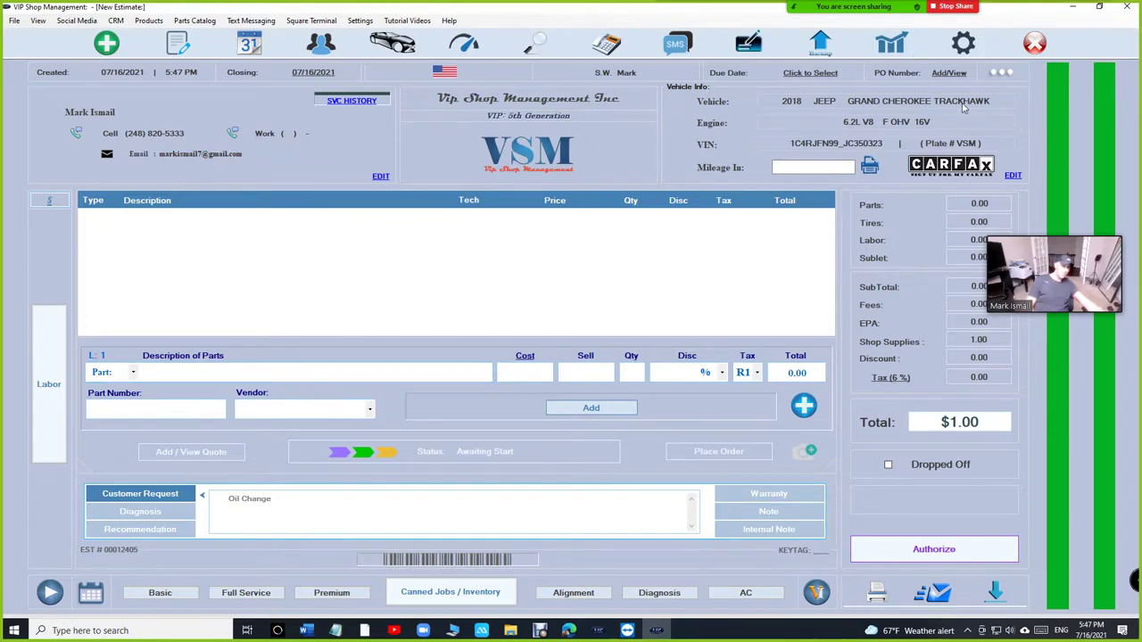
left_click_drag(307, 501, 205, 499)
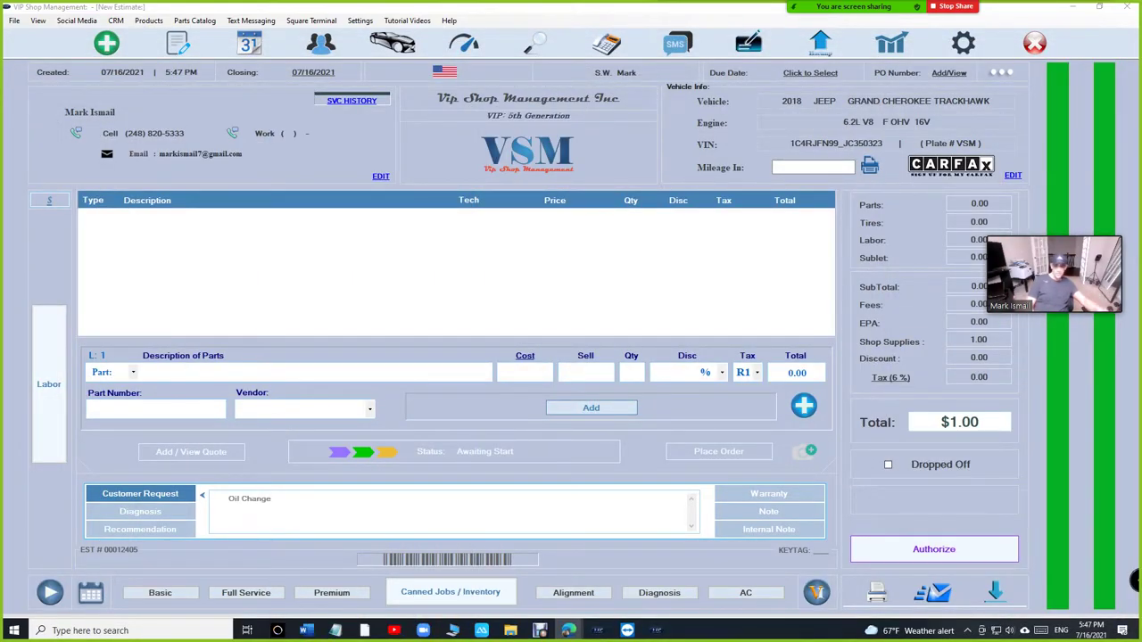
left_click(312, 372)
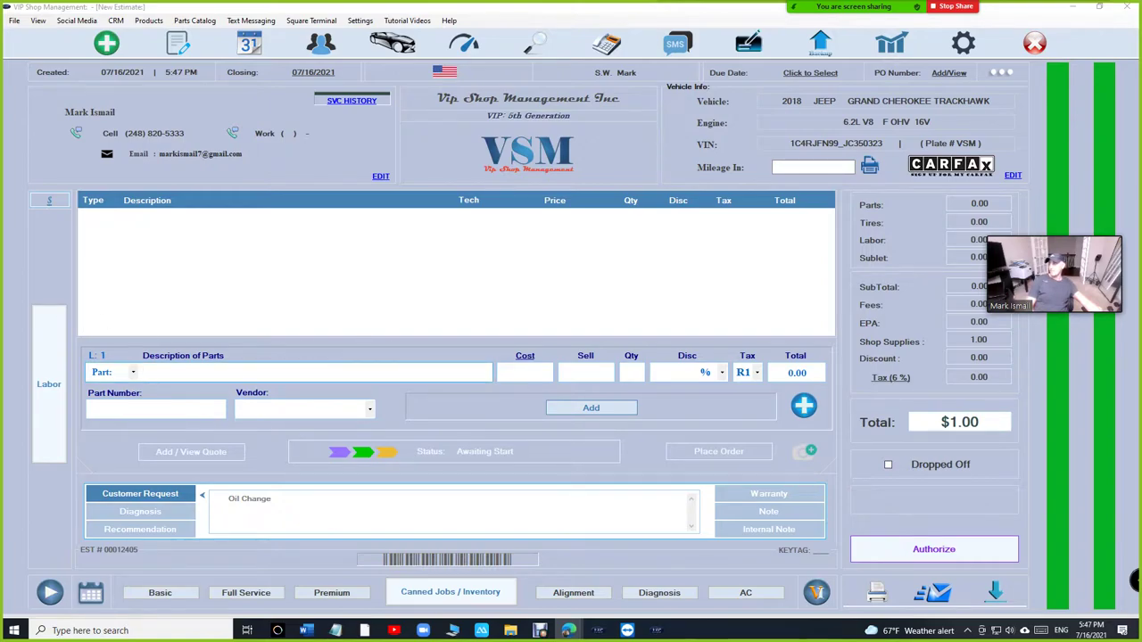
left_click(312, 21)
Step: Copy the appointment request link again from Settings
mouse_move(361, 21)
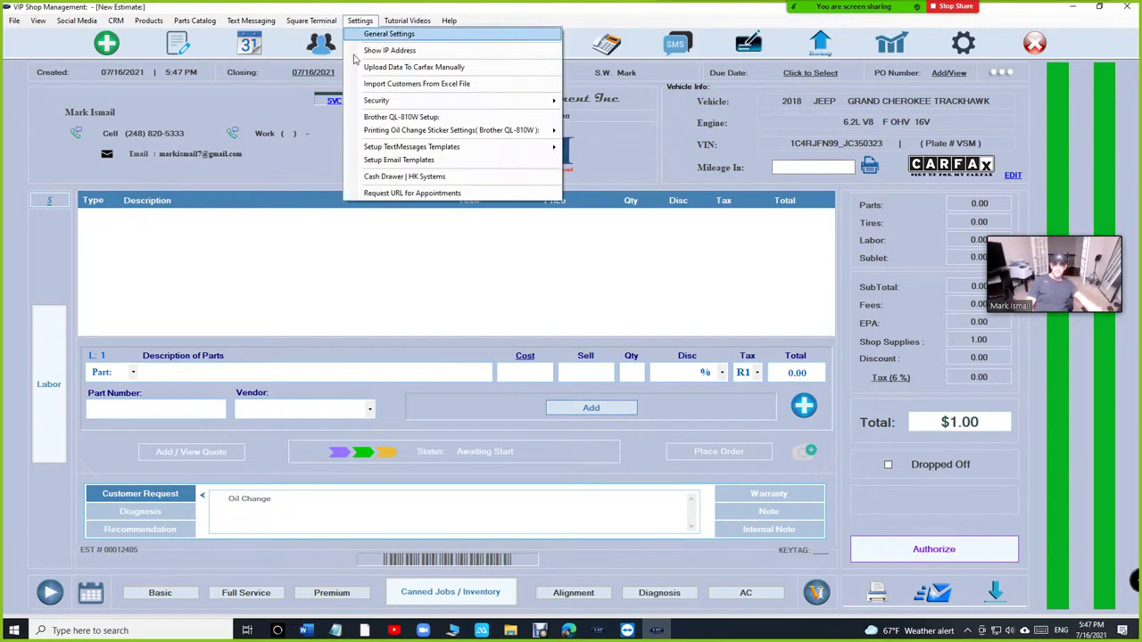
left_click(629, 149)
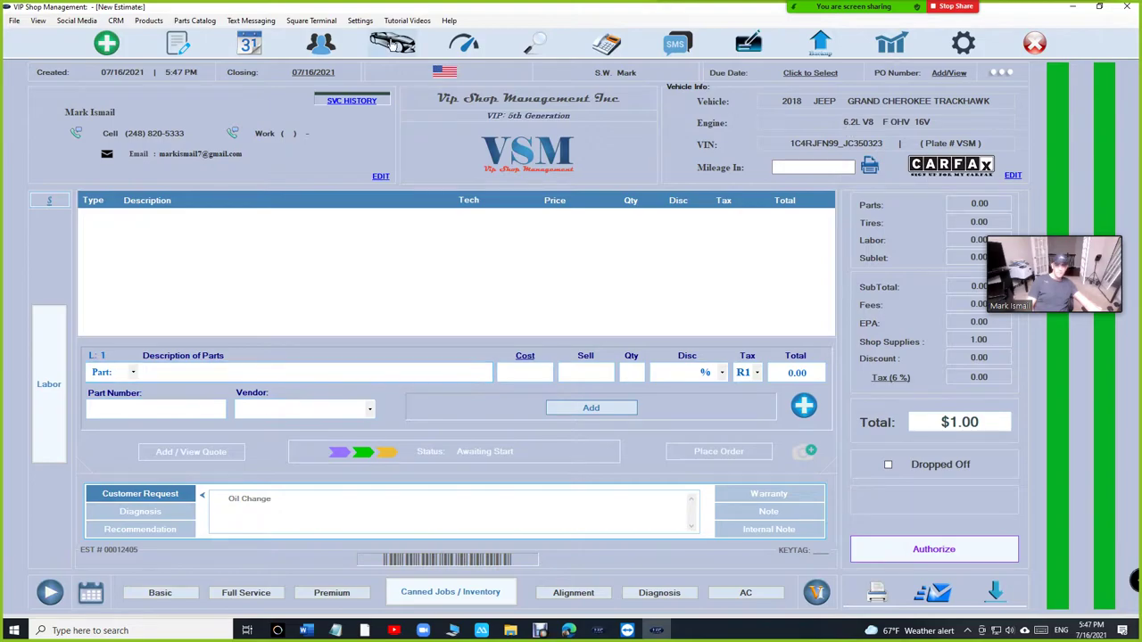
left_click(360, 20)
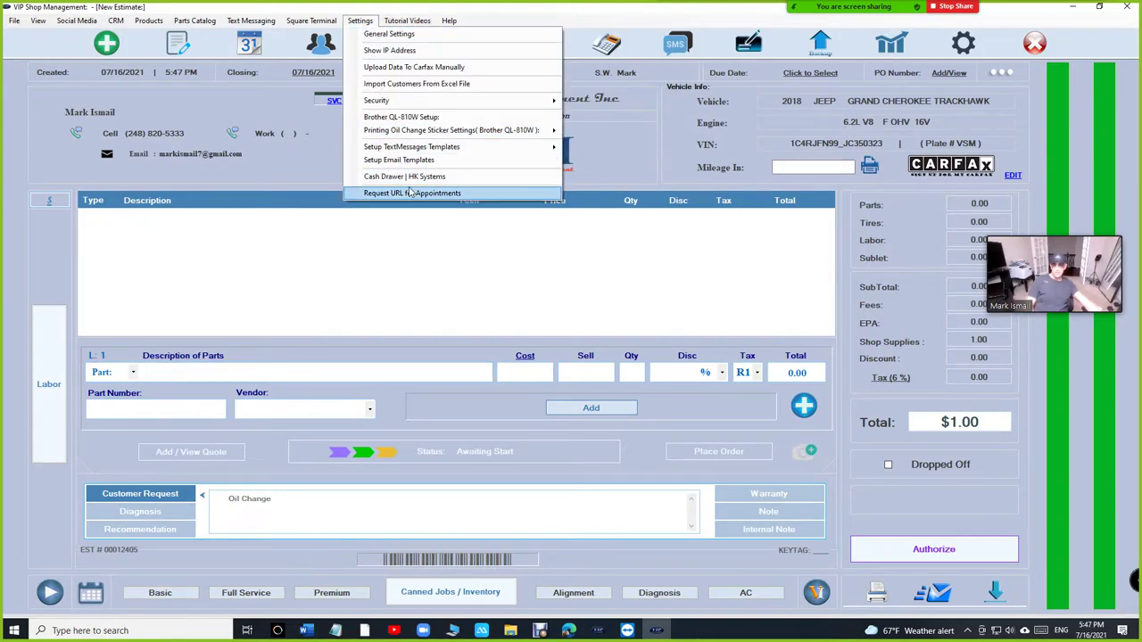
left_click(412, 192)
left_click(770, 314)
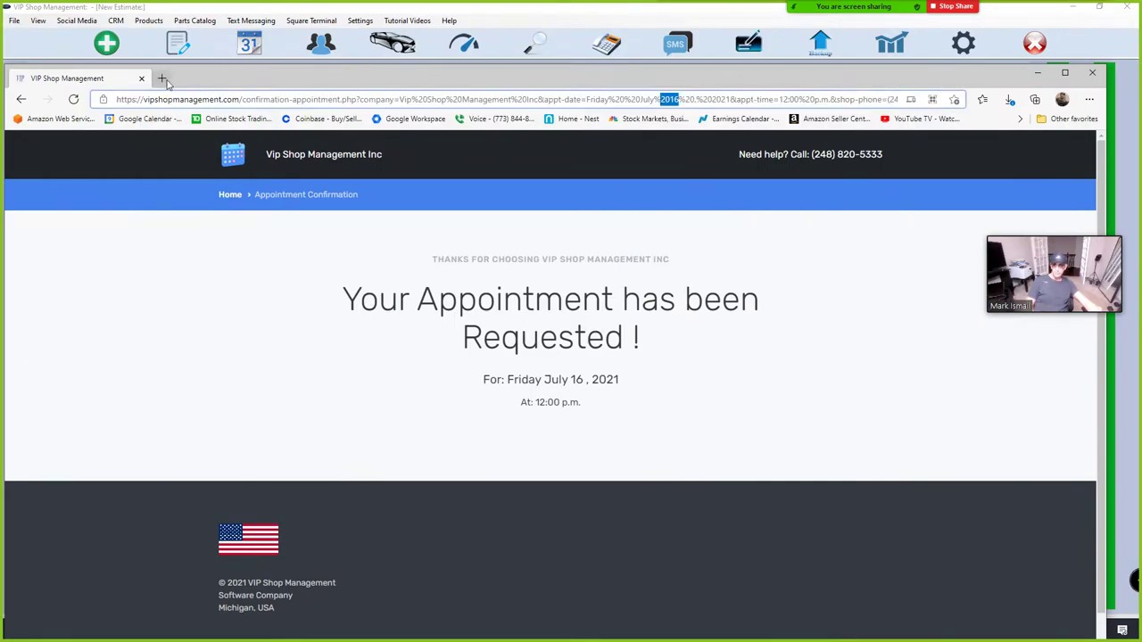
Step: Load the booking link in a new Edge tab
left_click(162, 78)
left_click(177, 98)
key("ctrl+v")
key("Return")
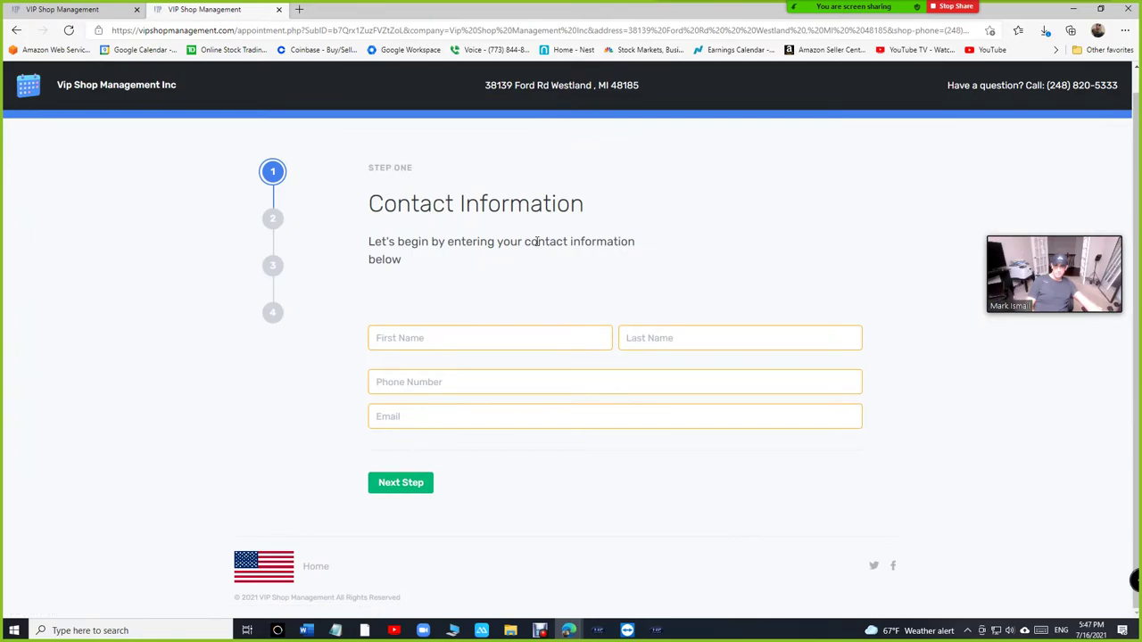
Step: Fill in the customer's first name, last name, phone number and e-mail address
left_click(476, 337)
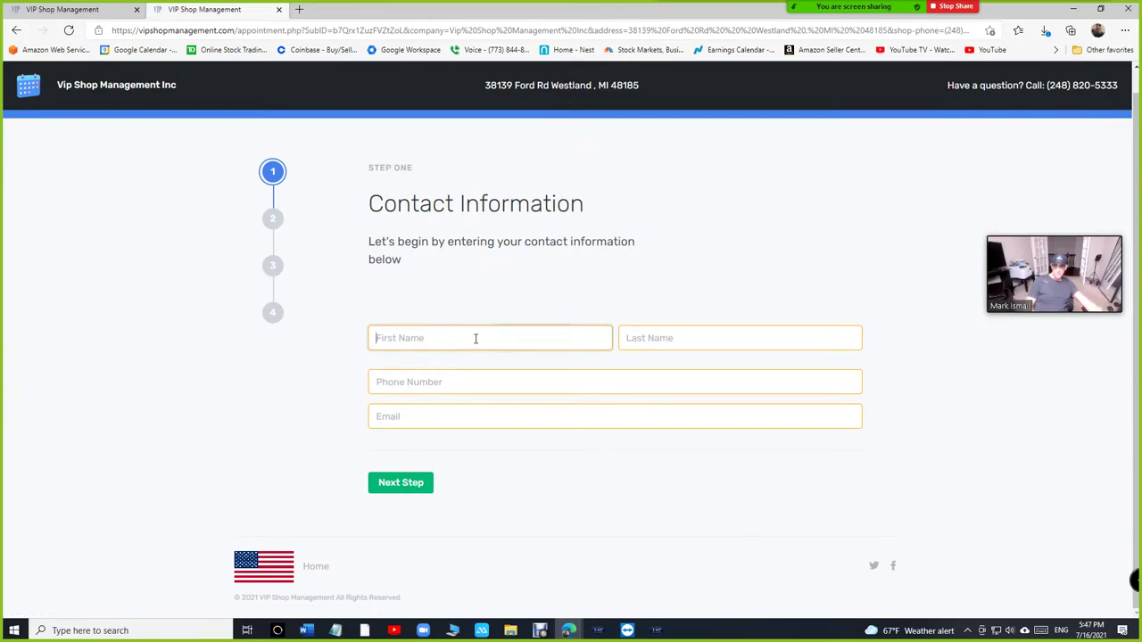
key("Tab")
key("Tab")
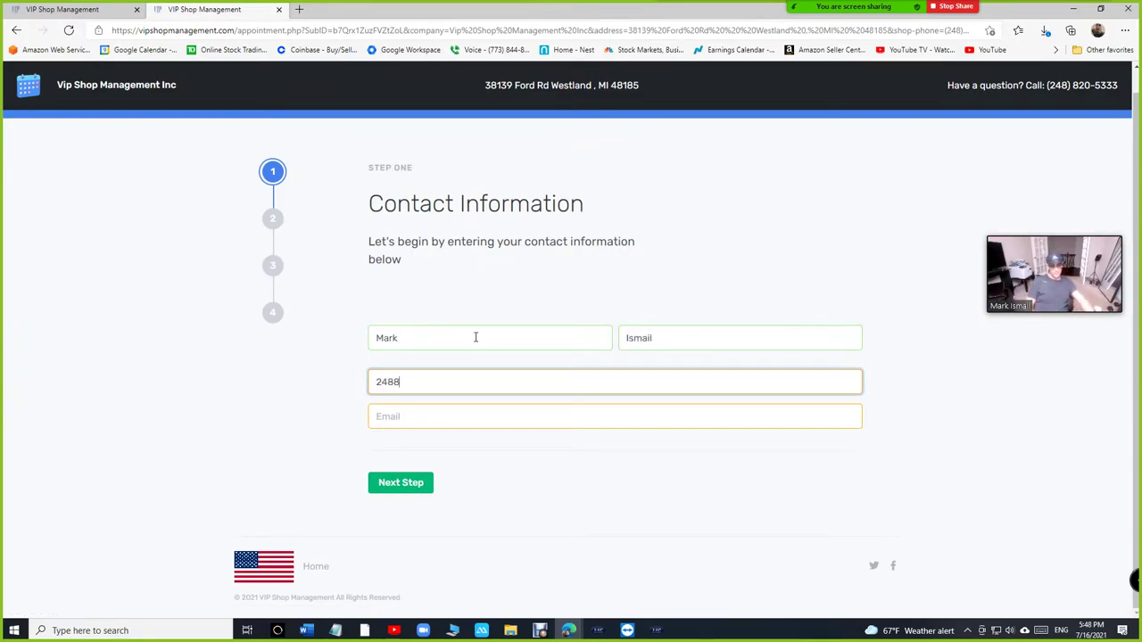
key("Tab")
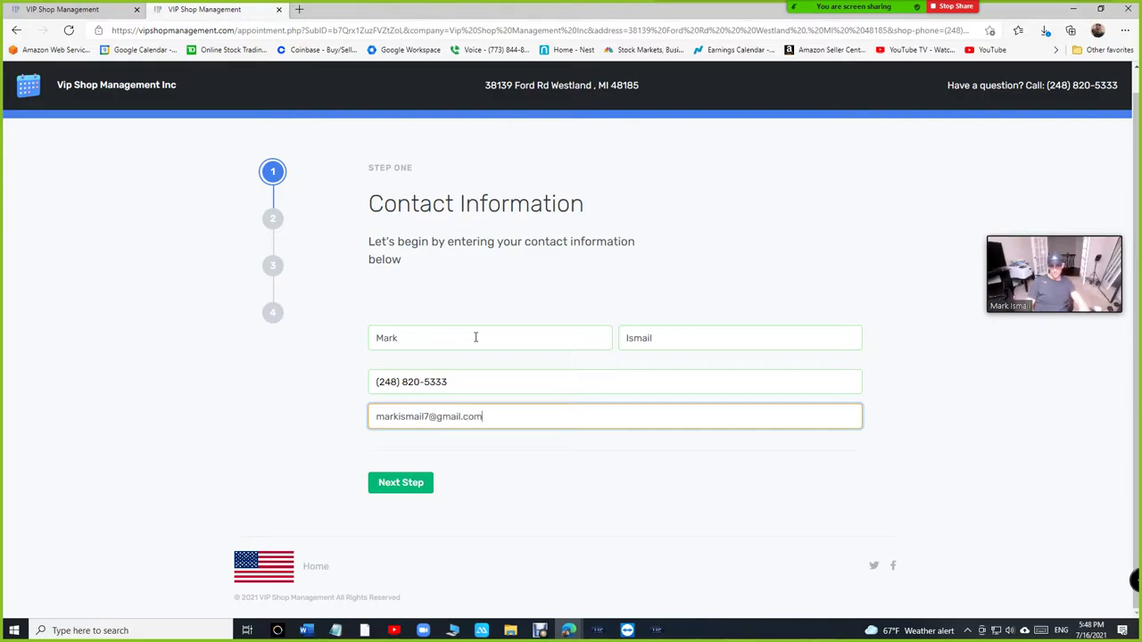
Step: Enter 'vin3' as the vehicle details
left_click(413, 484)
left_click(456, 411)
type("vin3")
Step: Set the appointment for Saturday July 17, 2021 at 4:00 p.m
left_click(412, 453)
left_click(493, 456)
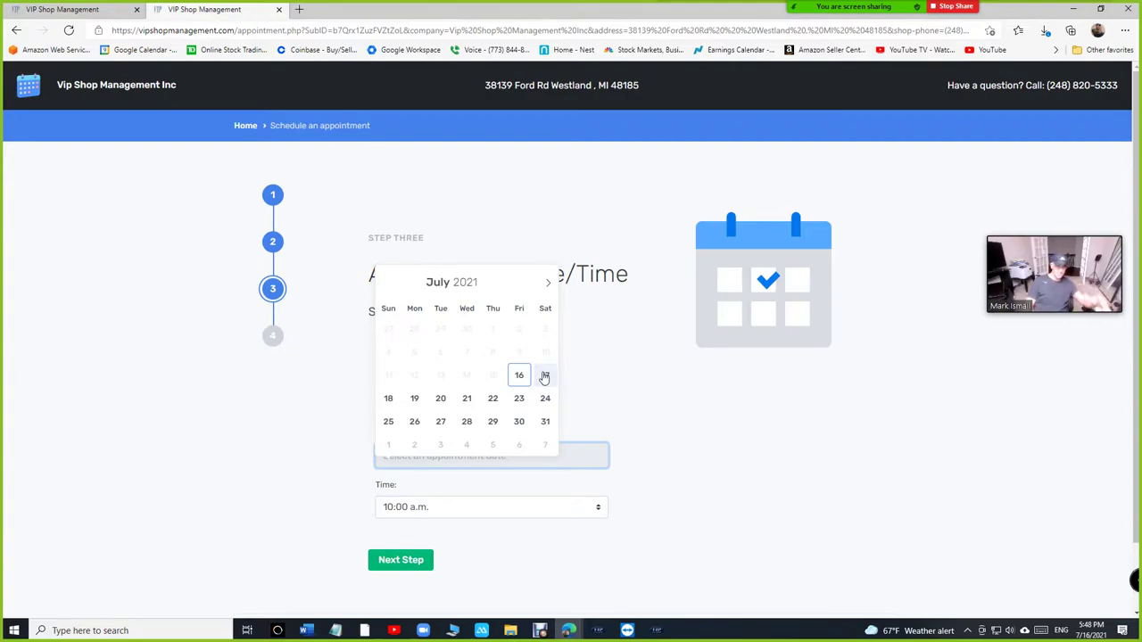
left_click(545, 376)
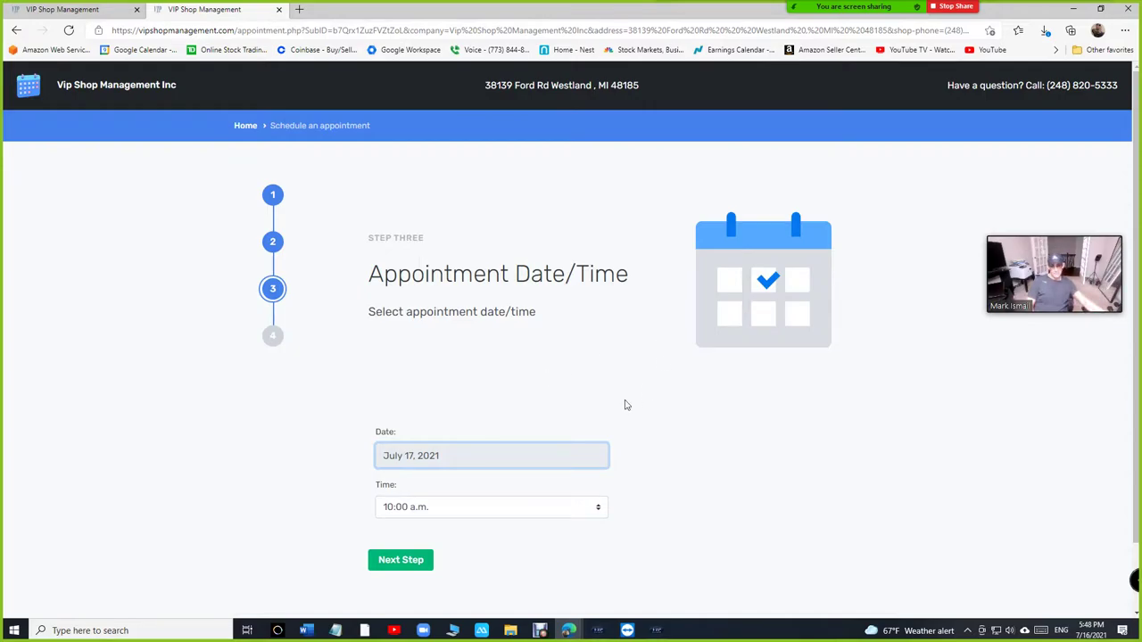
left_click(547, 517)
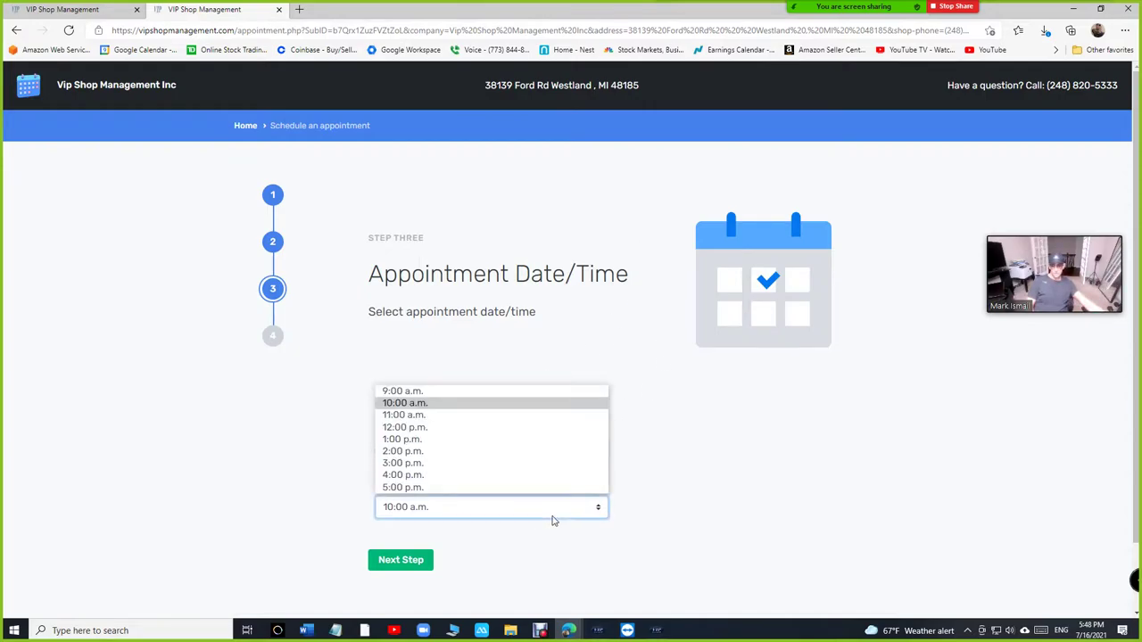
left_click(523, 428)
left_click(506, 514)
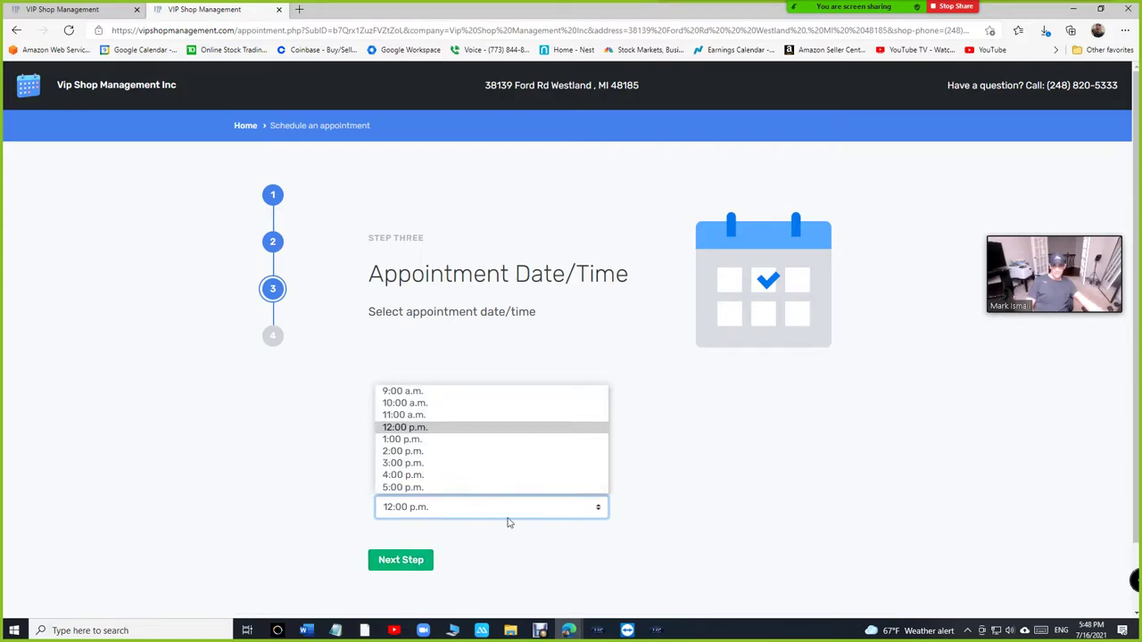
left_click(476, 478)
Step: Add an alignment comment and submit the appointment request
left_click(401, 559)
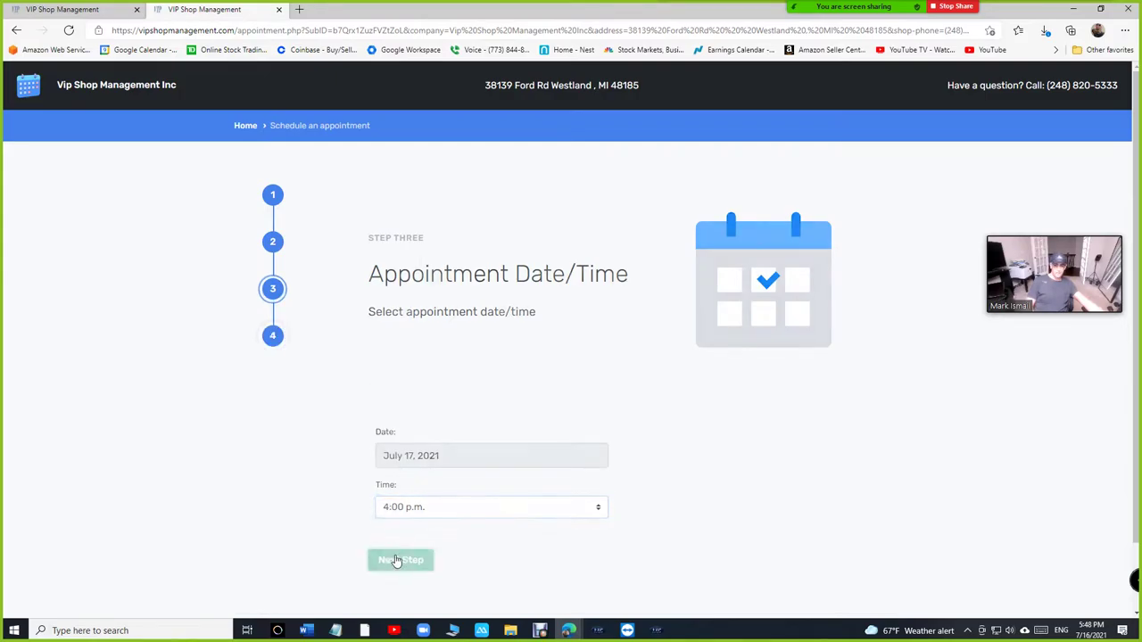
left_click(503, 387)
type("alignment")
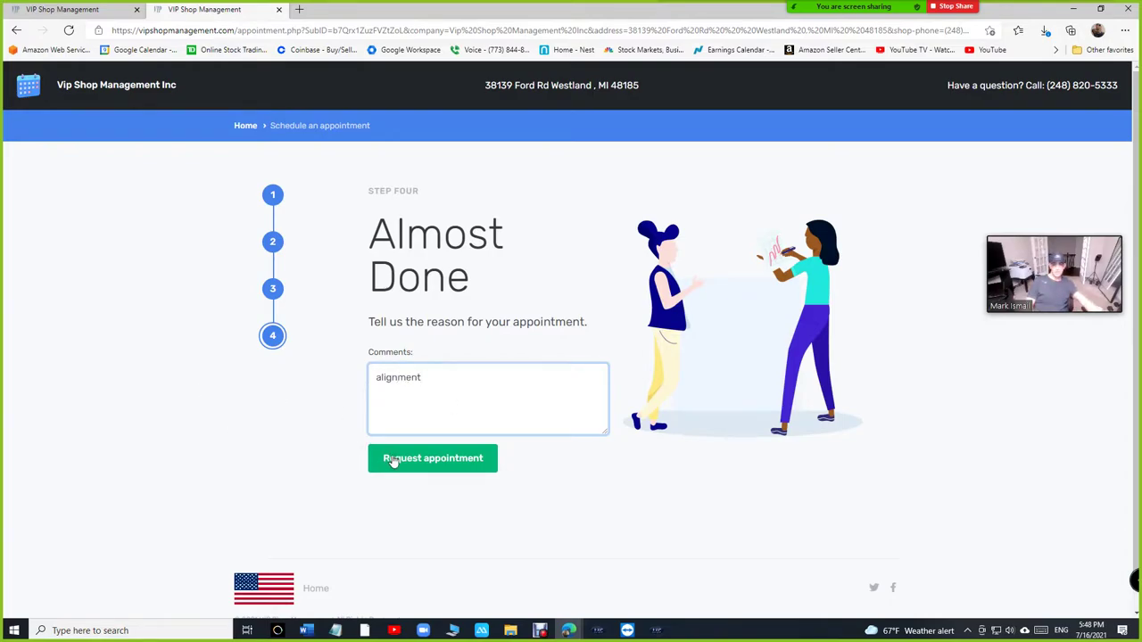
left_click(417, 460)
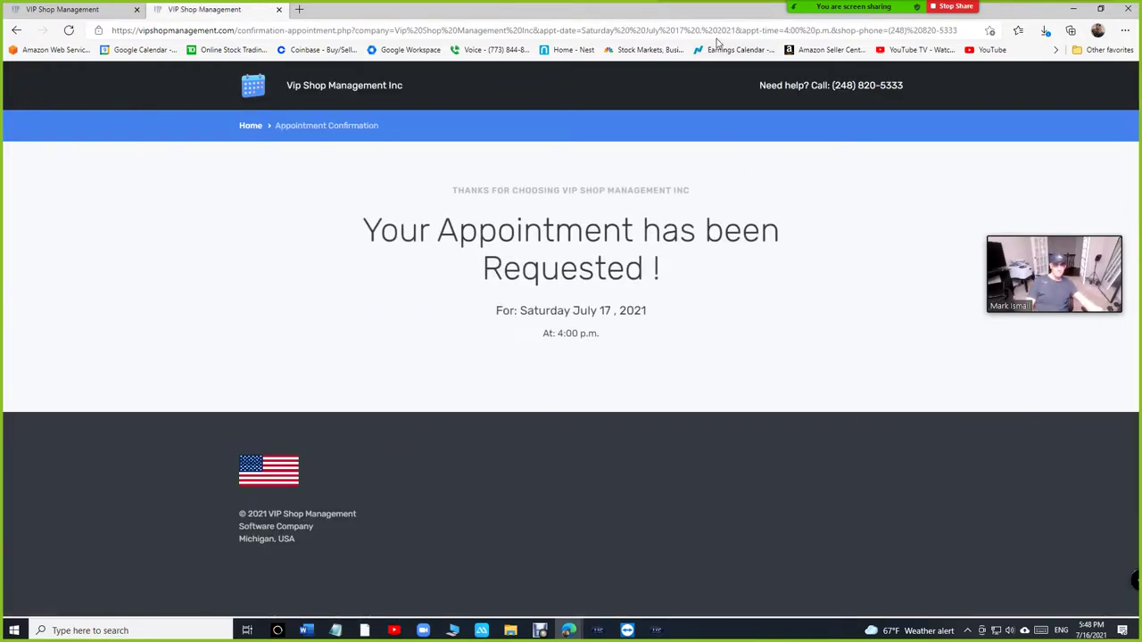
Step: Close the booking link dialog, open the calendar, and accept the Saturday 4:00 PM alignment request
left_click(1072, 8)
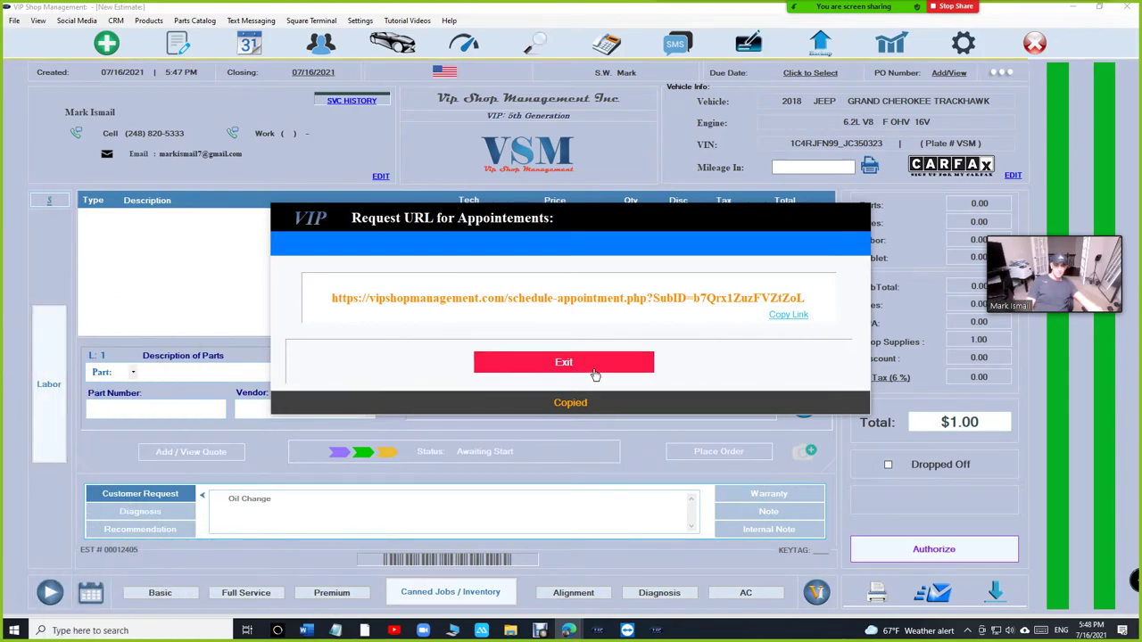
left_click(595, 376)
left_click(178, 45)
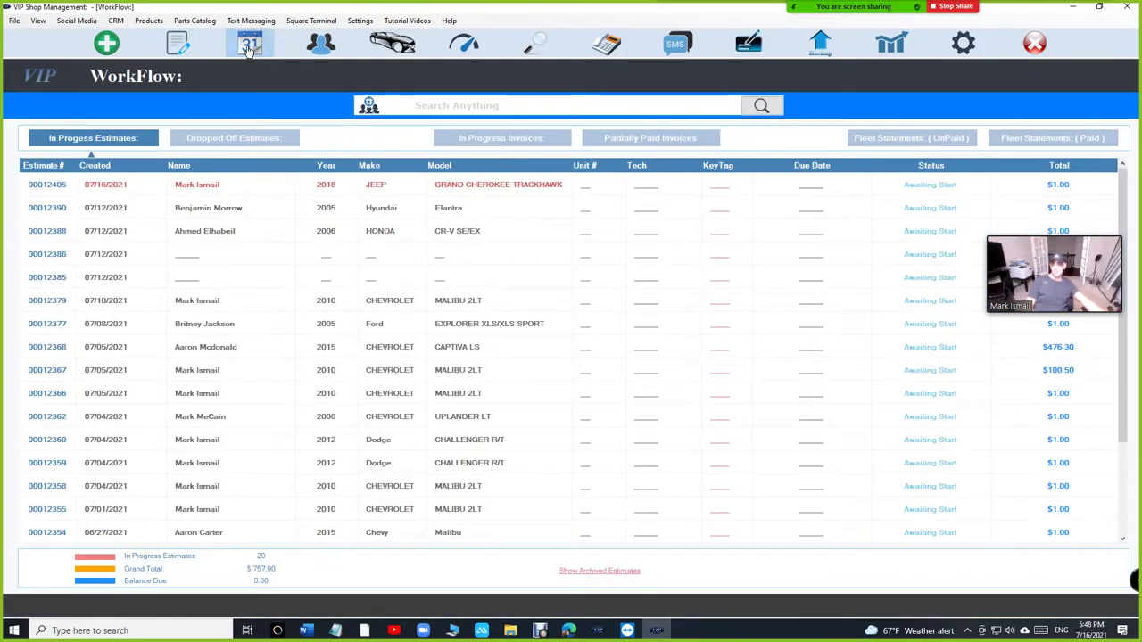
left_click(249, 46)
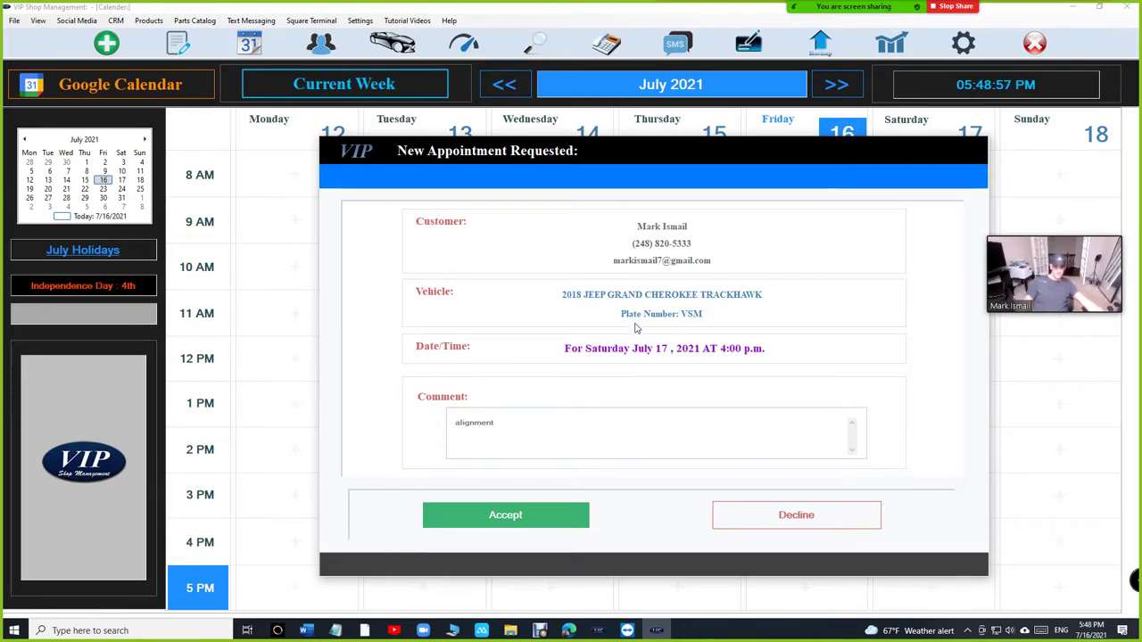
left_click(514, 516)
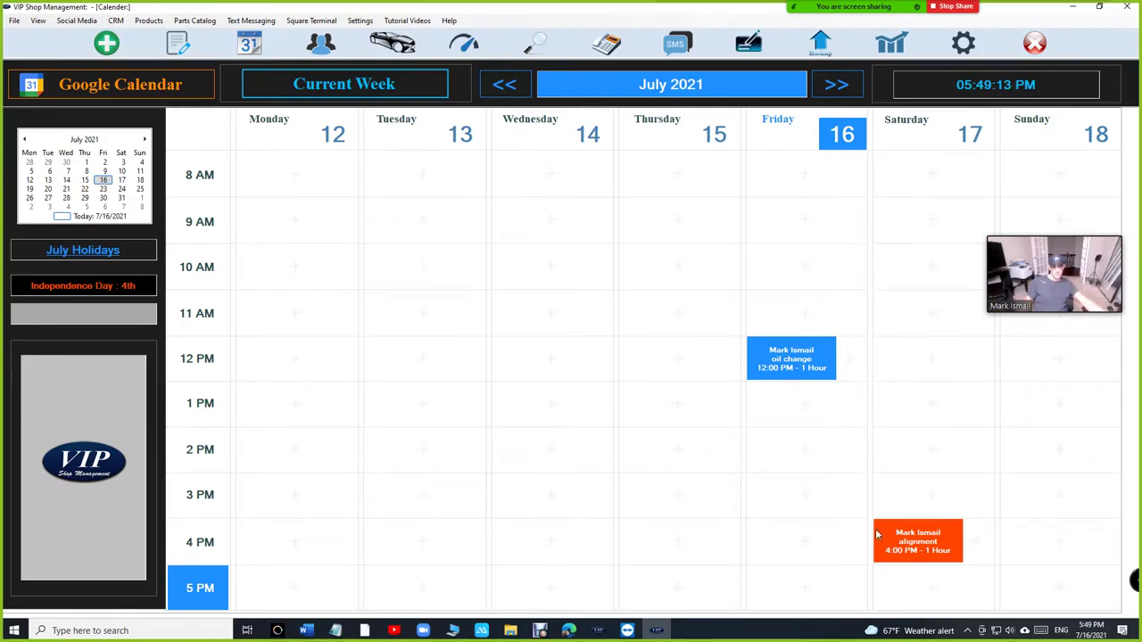
Step: Start a new estimate for the 2018 Jeep Grand Cherokee Trackhawk from the Saturday 4 PM appointment
left_click(914, 540)
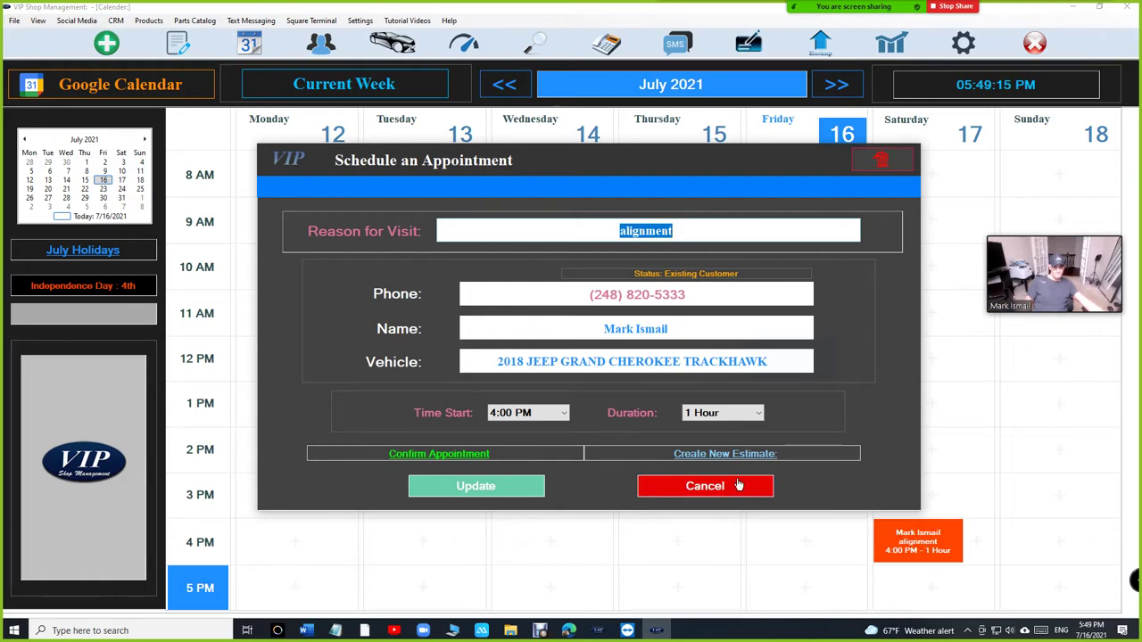
left_click(725, 455)
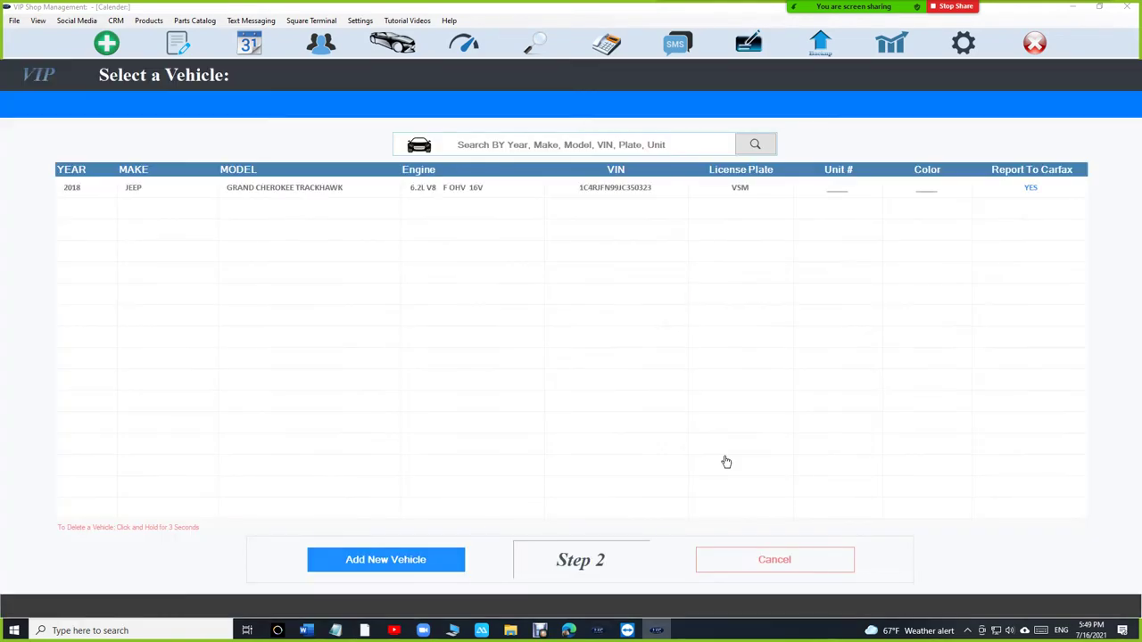
double_click(482, 187)
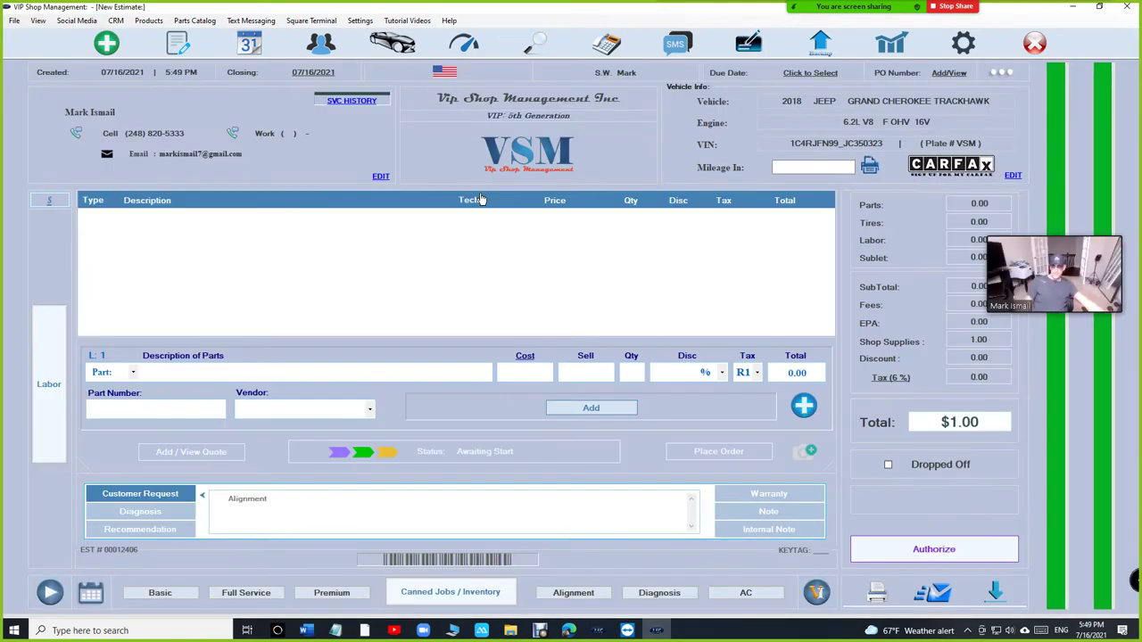
left_click(442, 599)
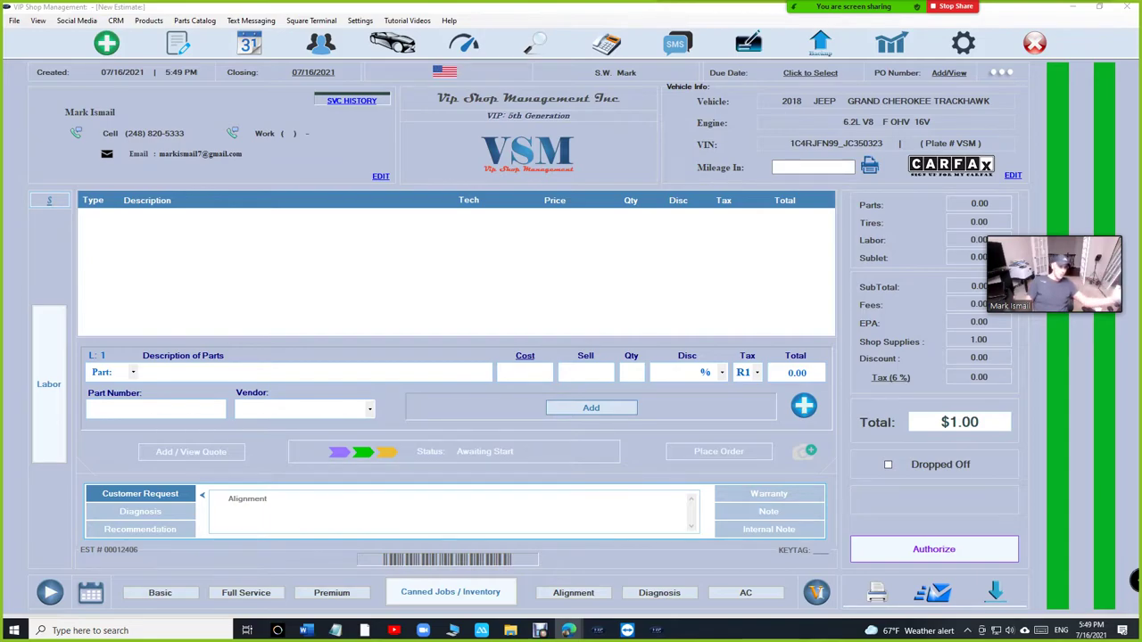
Step: Return to the calendar week view showing the oil change and alignment appointments
left_click(250, 45)
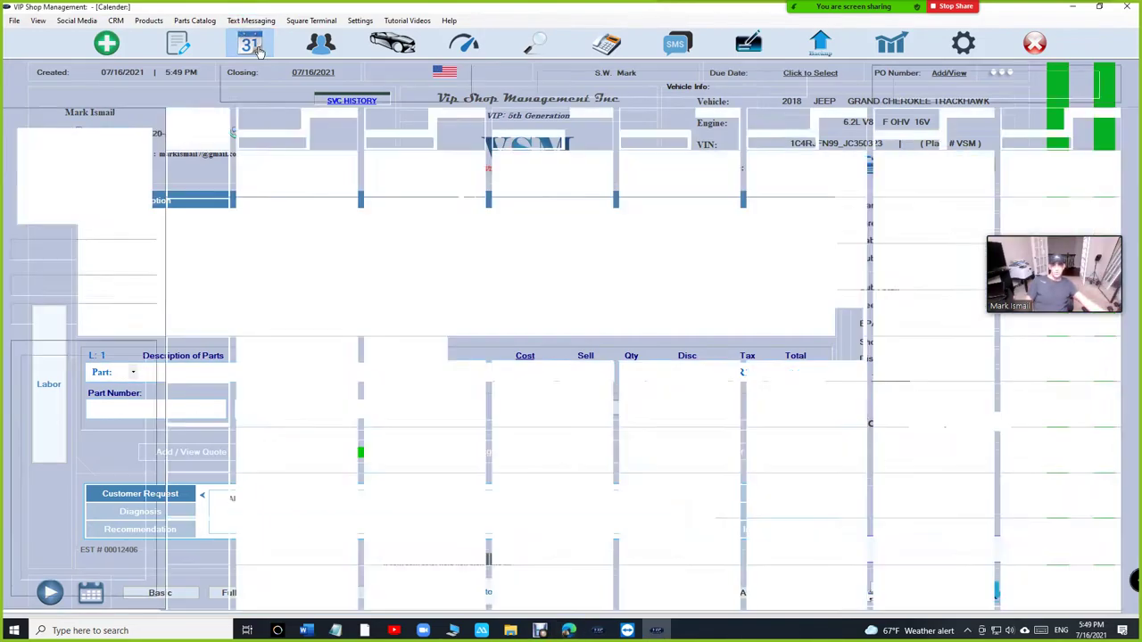